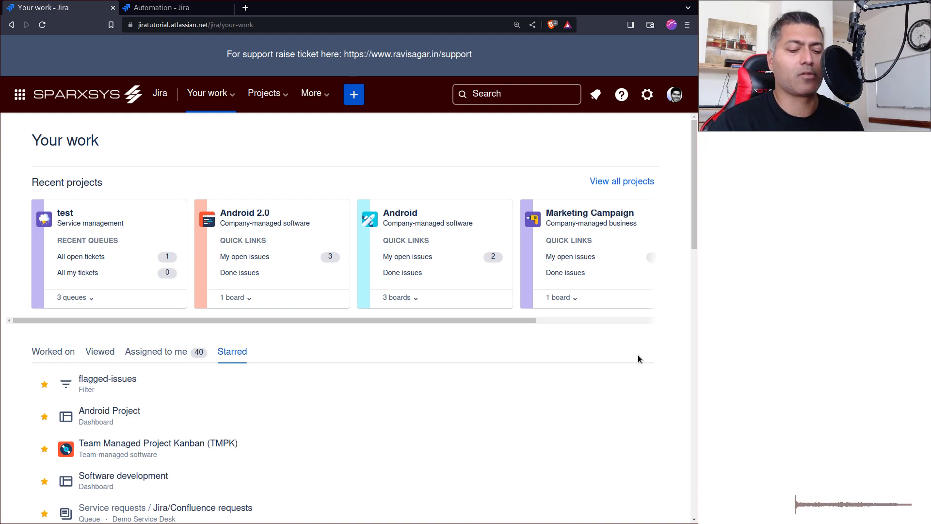
# - Go to the WebHooks administration page through the '.' quick search and hide the admin navigation
pyautogui.press('/')
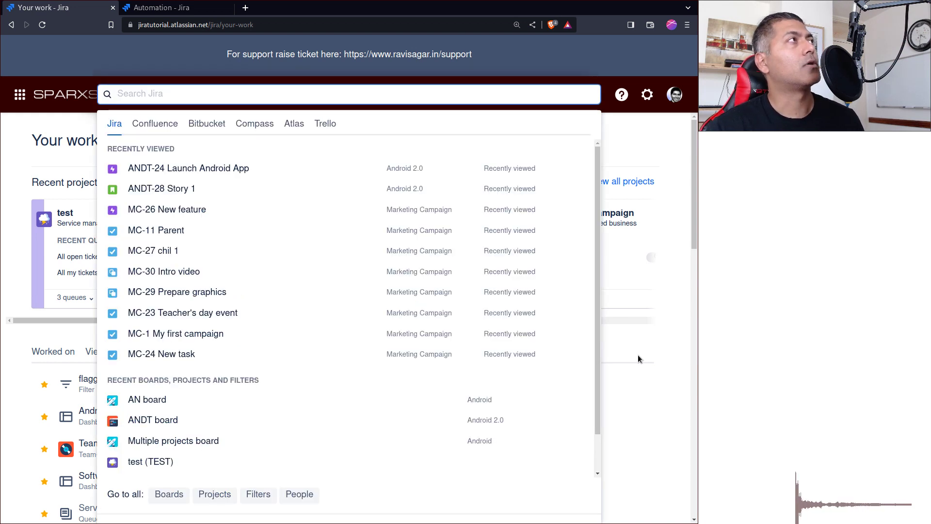
pyautogui.click(637, 356)
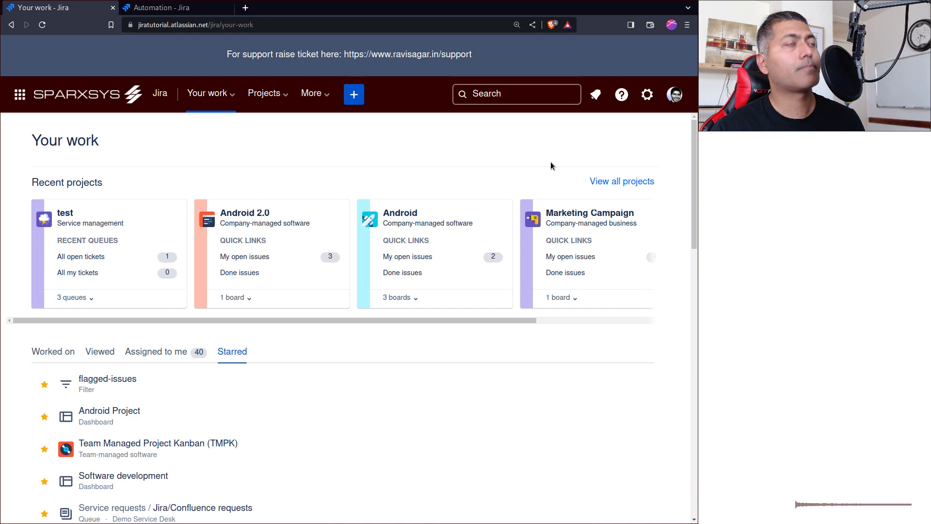
pyautogui.press('.')
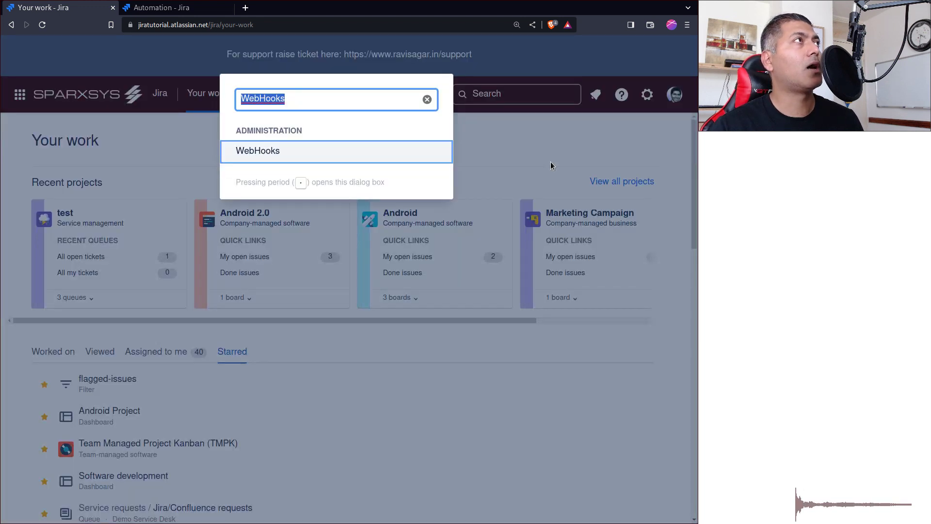
pyautogui.press('Return')
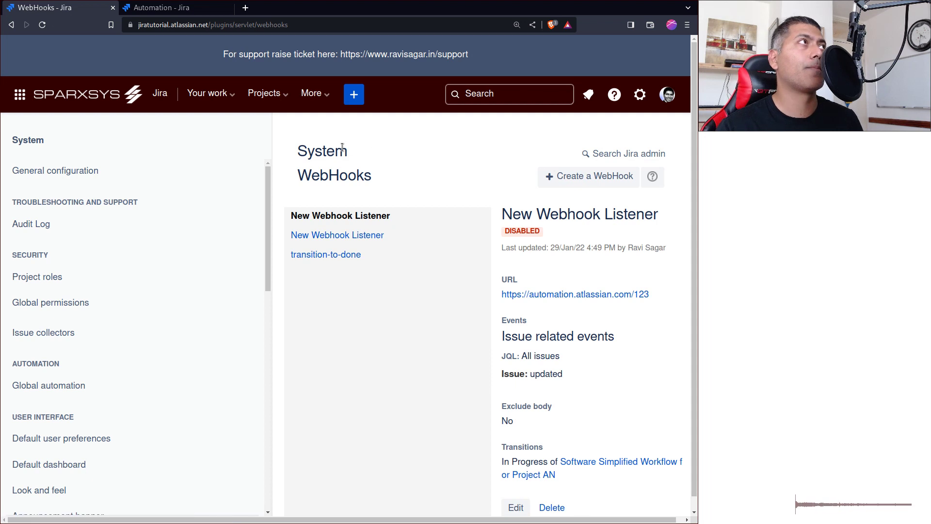
pyautogui.moveTo(272, 178); pyautogui.dragTo(203, 194)
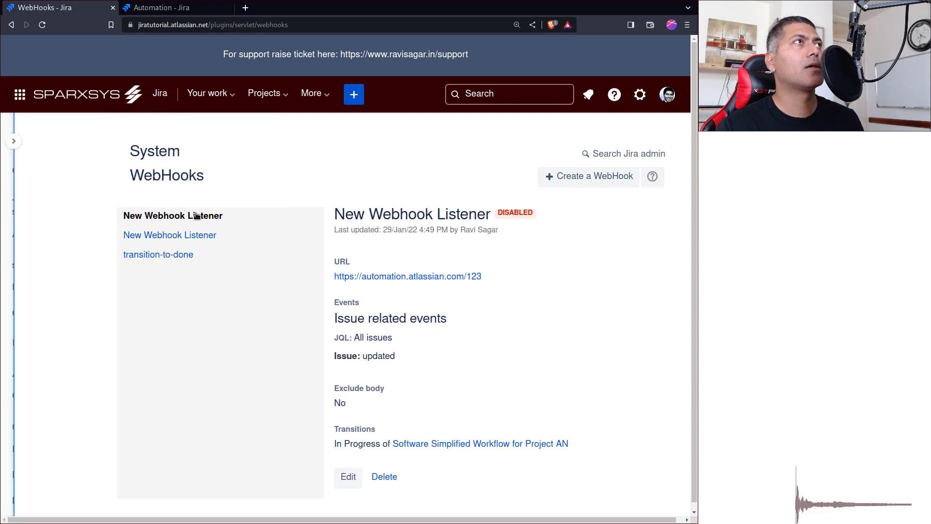
# - Start a new webhook named create-issue, then go to the Automation tab
pyautogui.click(580, 179)
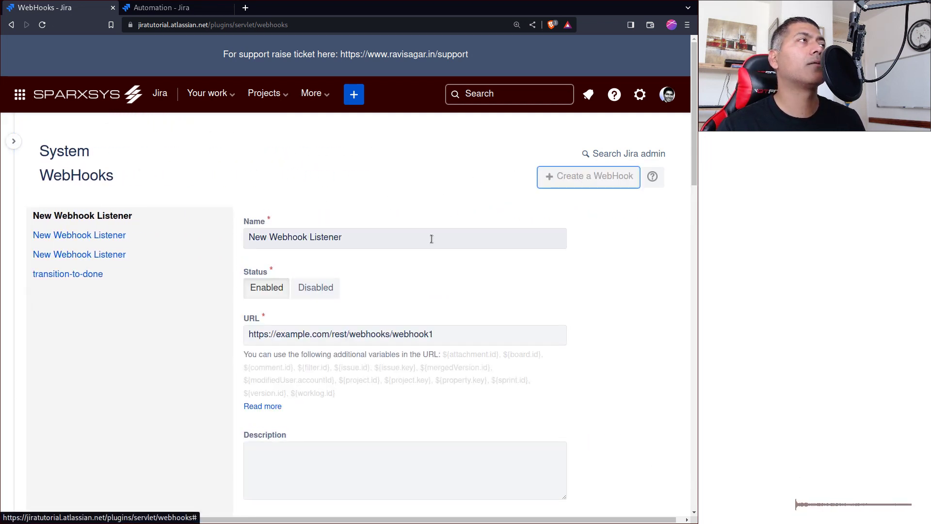
pyautogui.tripleClick(390, 240)
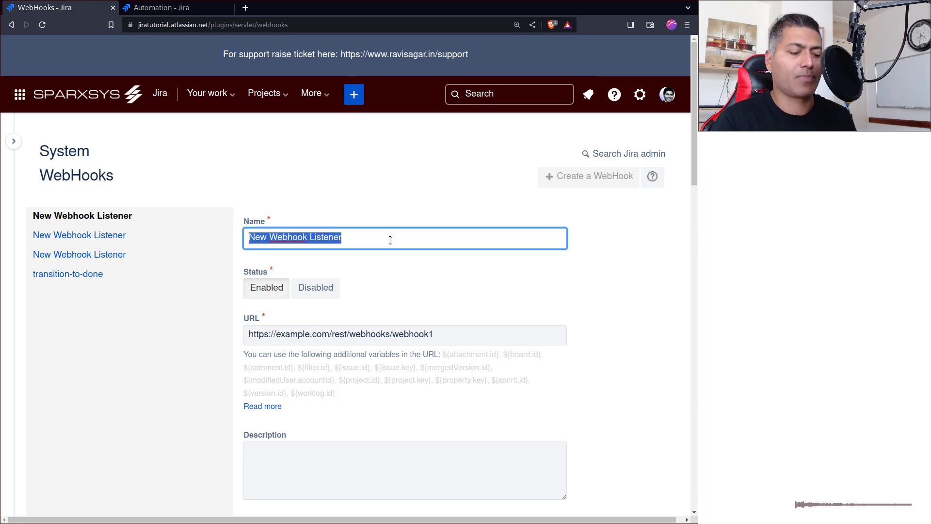
pyautogui.write('create')
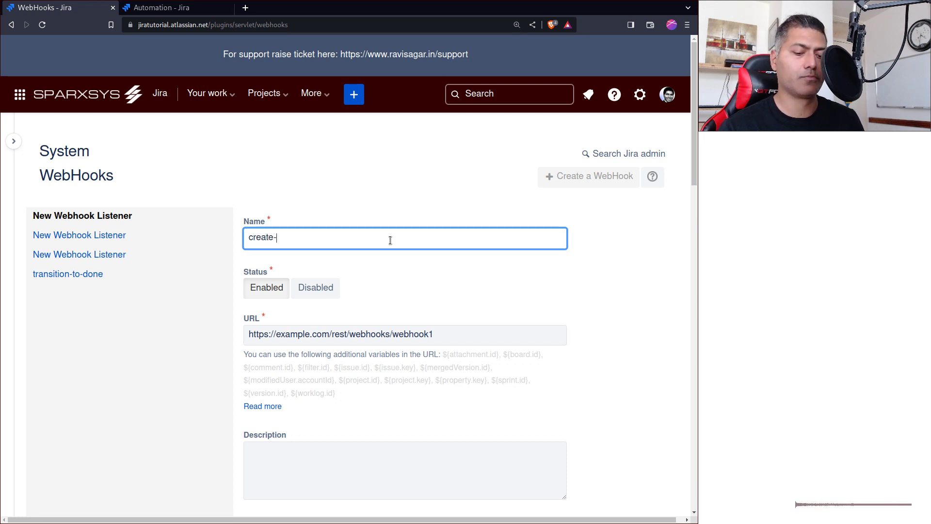
pyautogui.write('-issue')
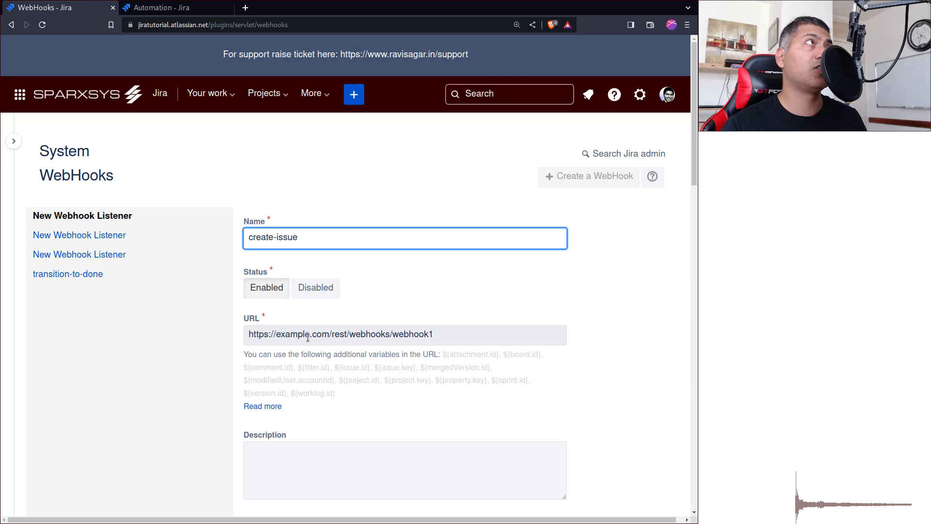
pyautogui.hotkey('ctrl', 'Tab')
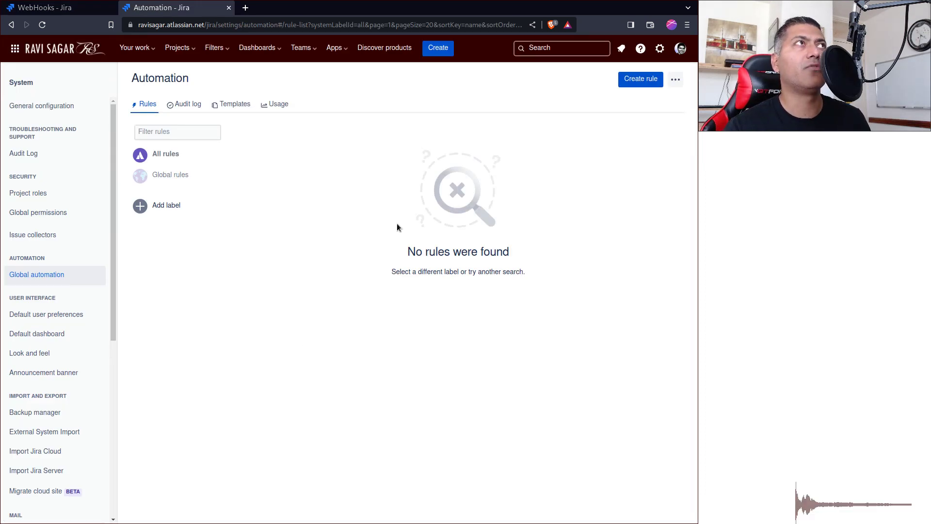
# - Create a rule with an Incoming webhook trigger and select its generated webhook URL
pyautogui.click(641, 79)
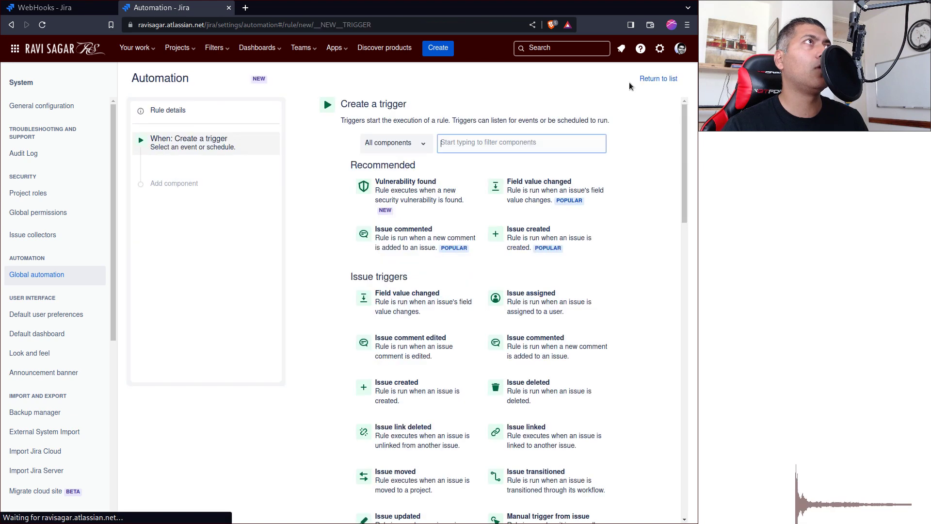
pyautogui.write('incom')
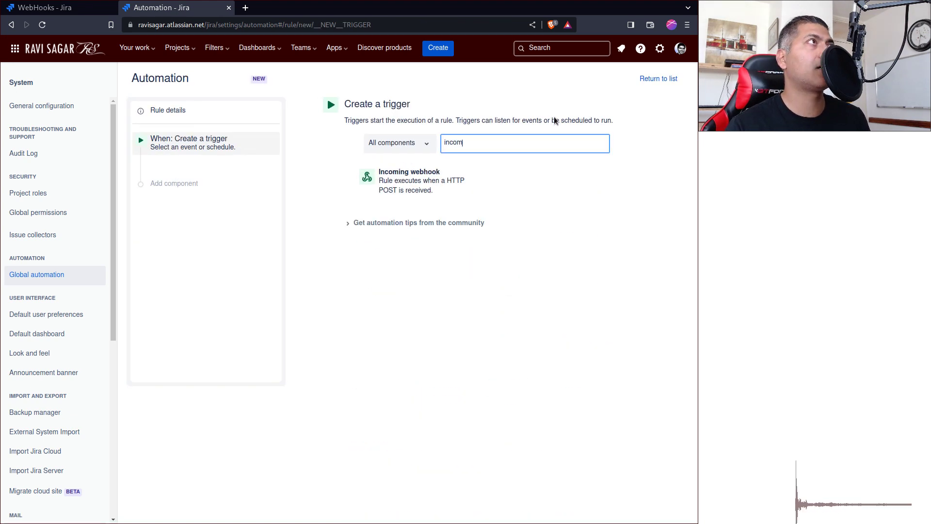
pyautogui.click(449, 182)
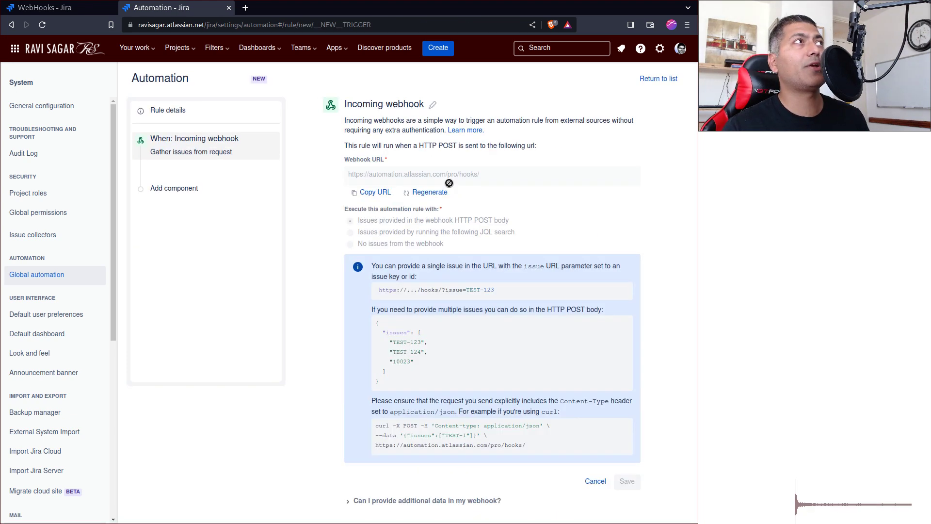
pyautogui.click(425, 177)
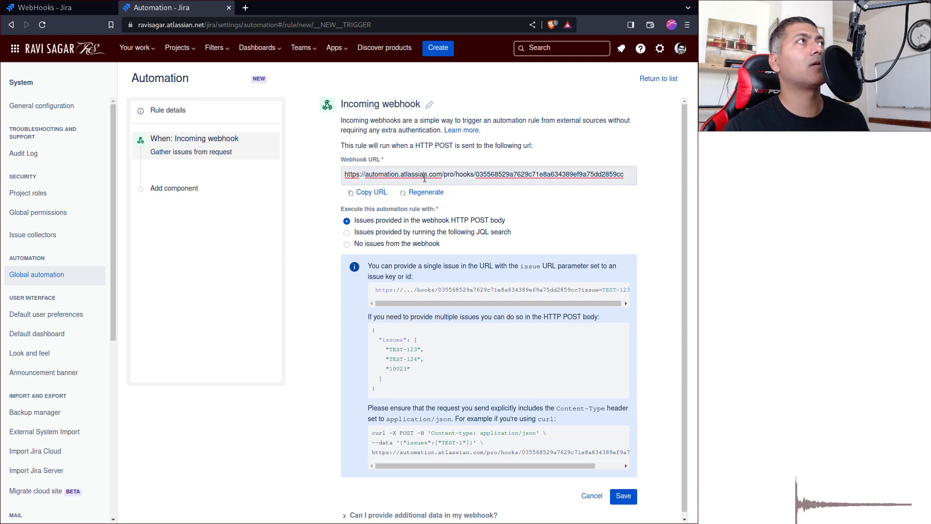
pyautogui.tripleClick(425, 177)
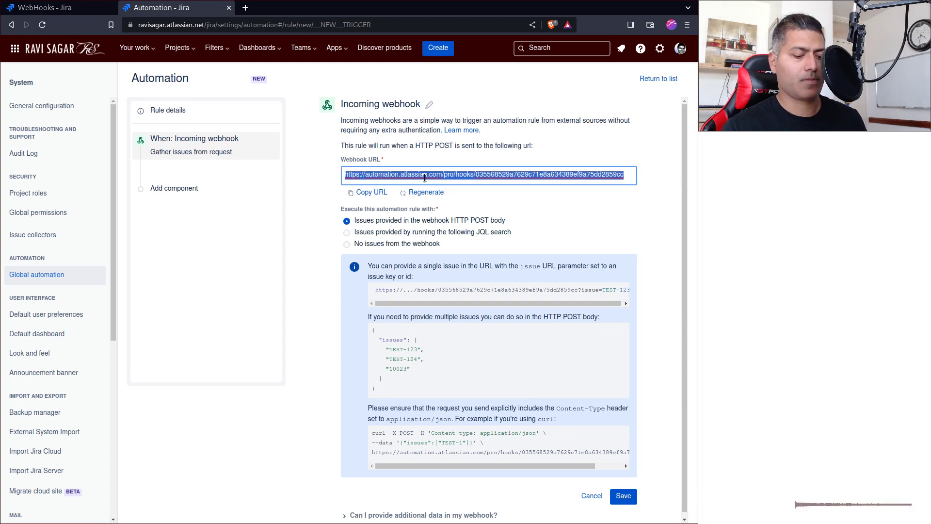
# - Paste the rule's webhook URL into the webhook and describe it as 'Great description of my webhook'
pyautogui.hotkey('ctrl', 'pageup')
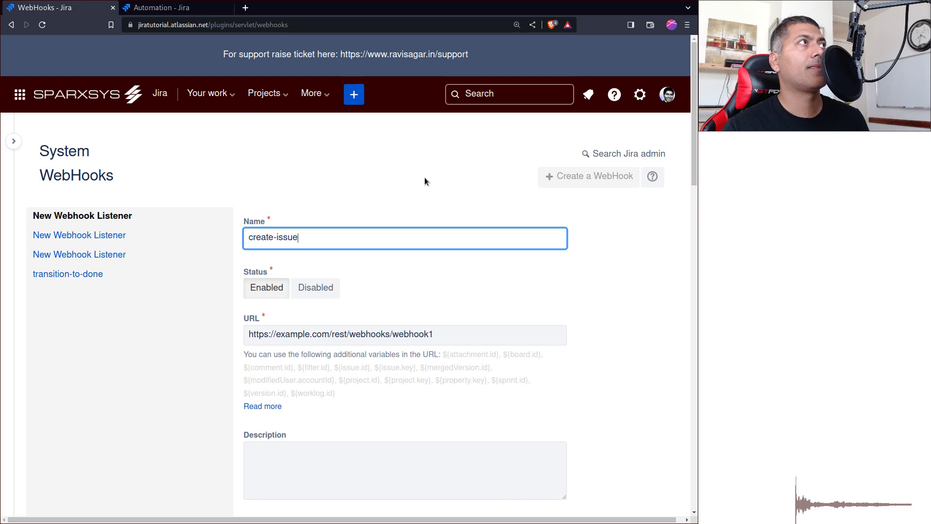
pyautogui.click(302, 335)
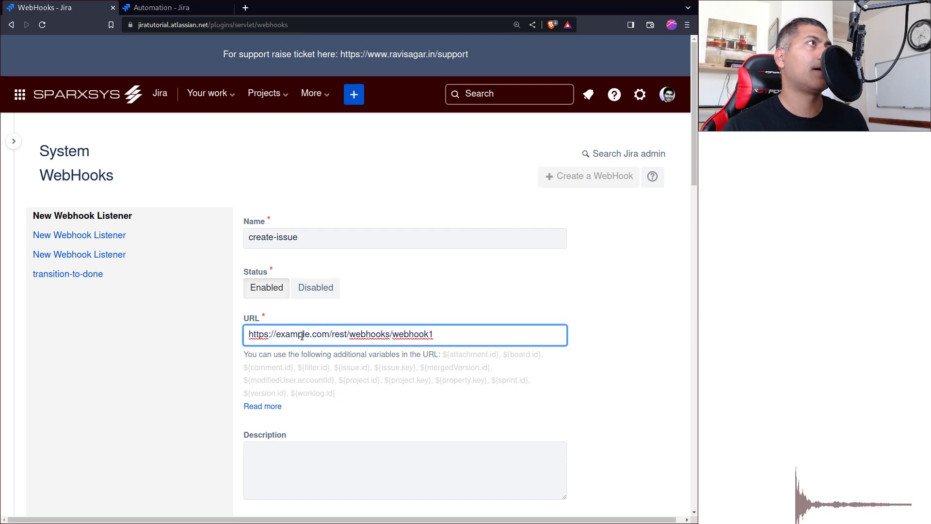
pyautogui.doubleClick(301, 335)
pyautogui.press('Home')
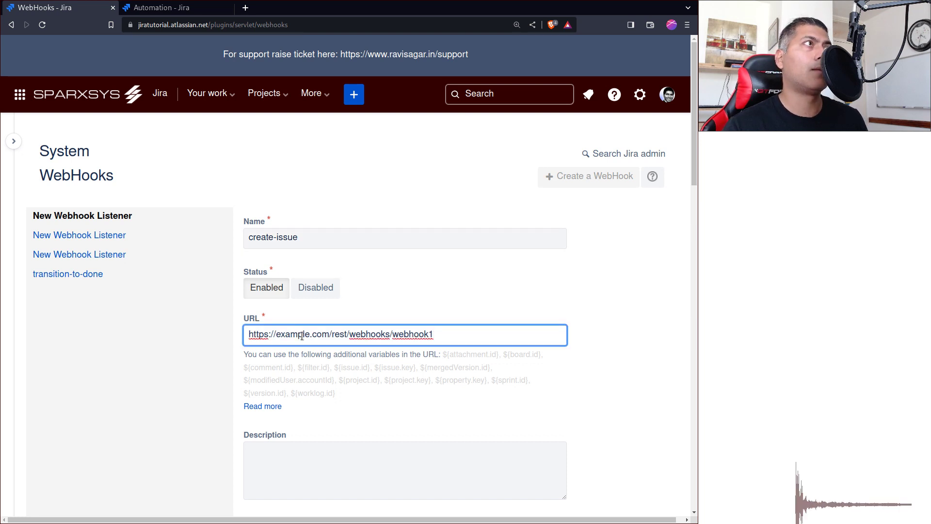
pyautogui.hotkey('ctrl', 'a')
pyautogui.press('BackSpace')
pyautogui.scroll(-3, 354, 310)
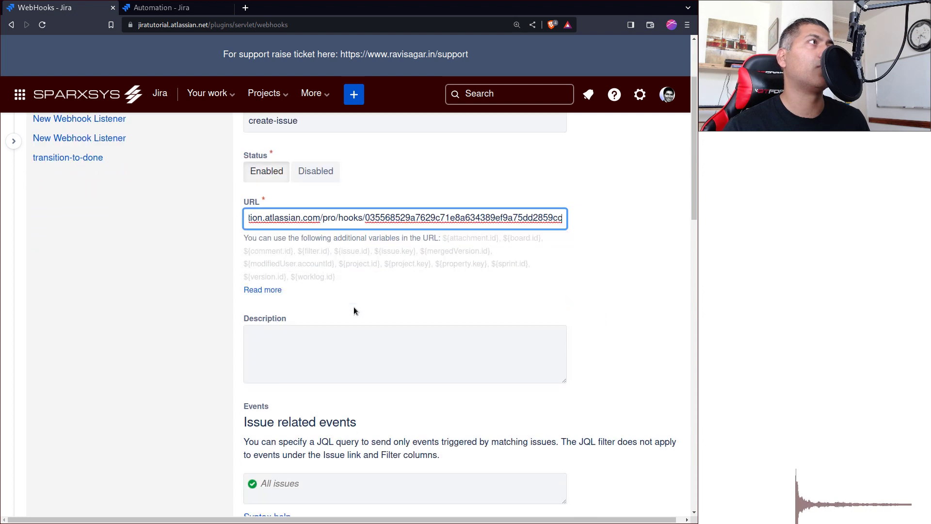
pyautogui.scroll(-3, 353, 310)
pyautogui.click(359, 251)
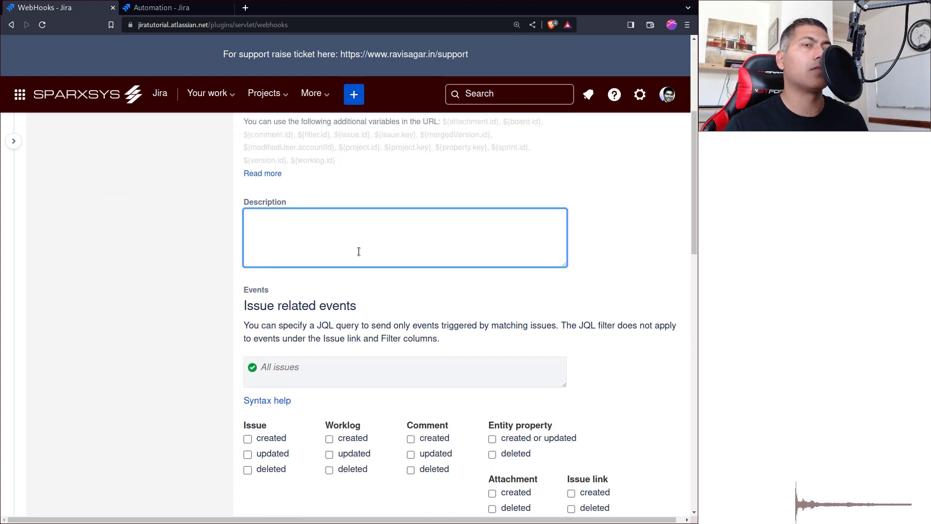
pyautogui.write('Gre')
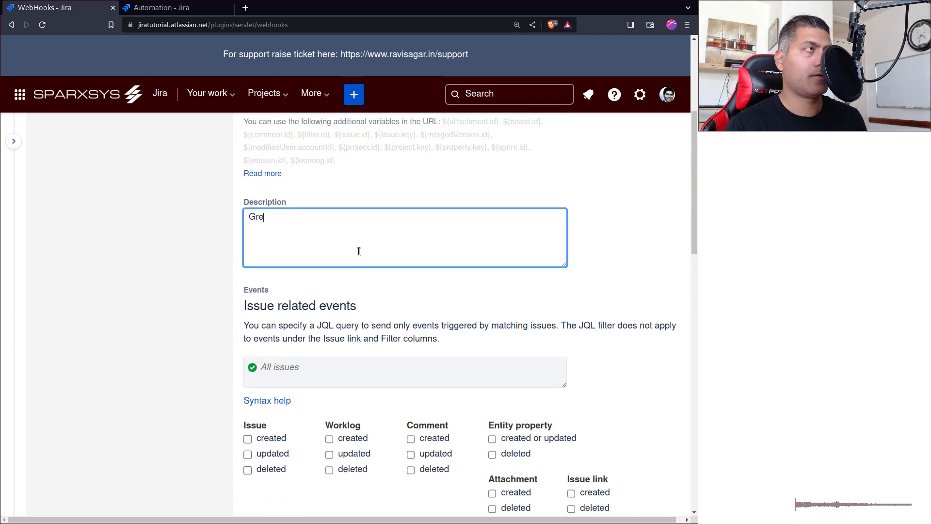
pyautogui.write('at descrip')
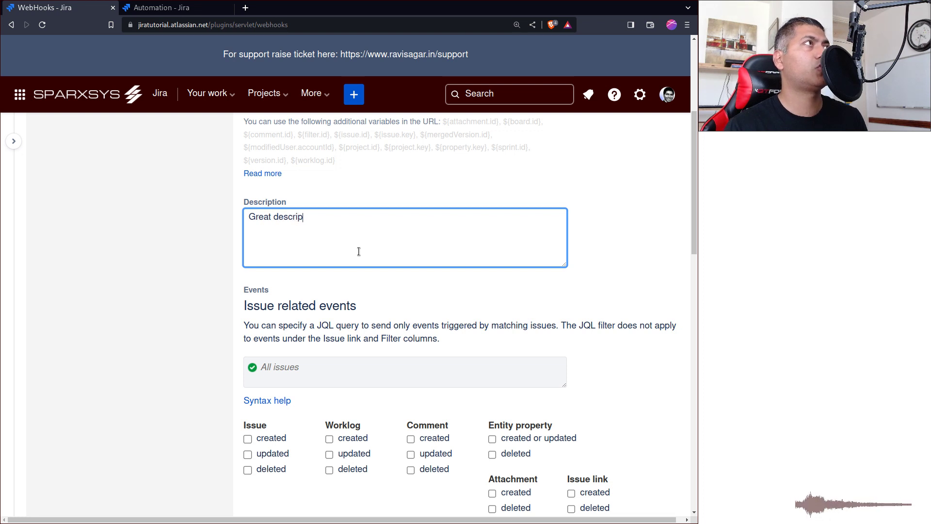
pyautogui.write('tion of my ')
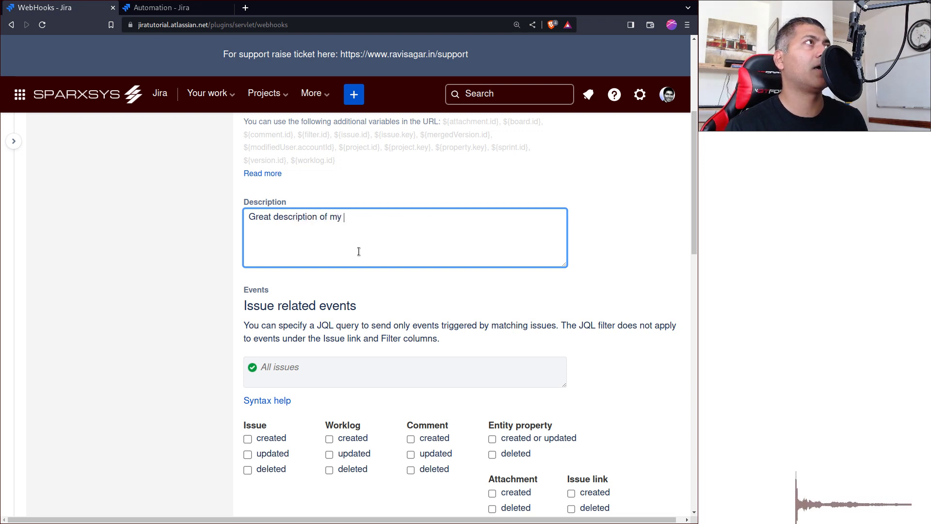
pyautogui.write('webhook')
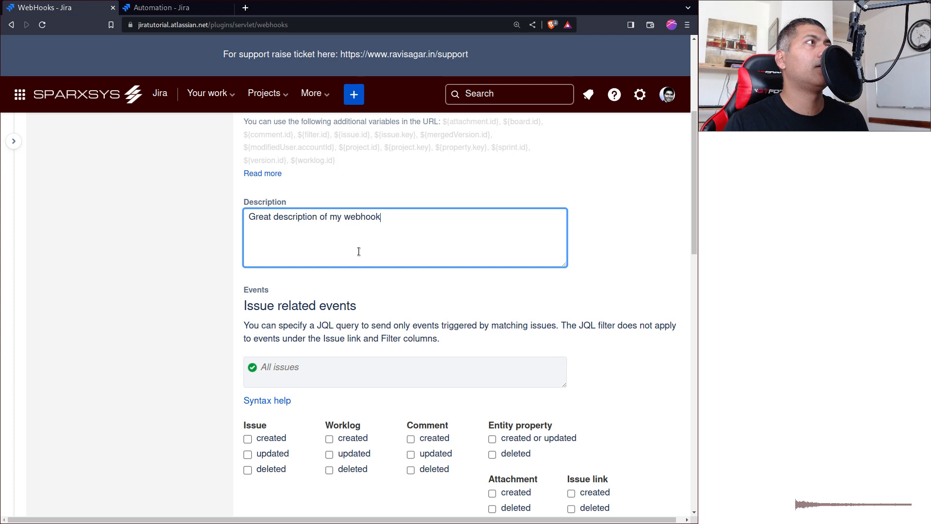
# - Make the webhook fire on issue created, filtered by JQL project = Android
pyautogui.click(248, 439)
pyautogui.click(281, 379)
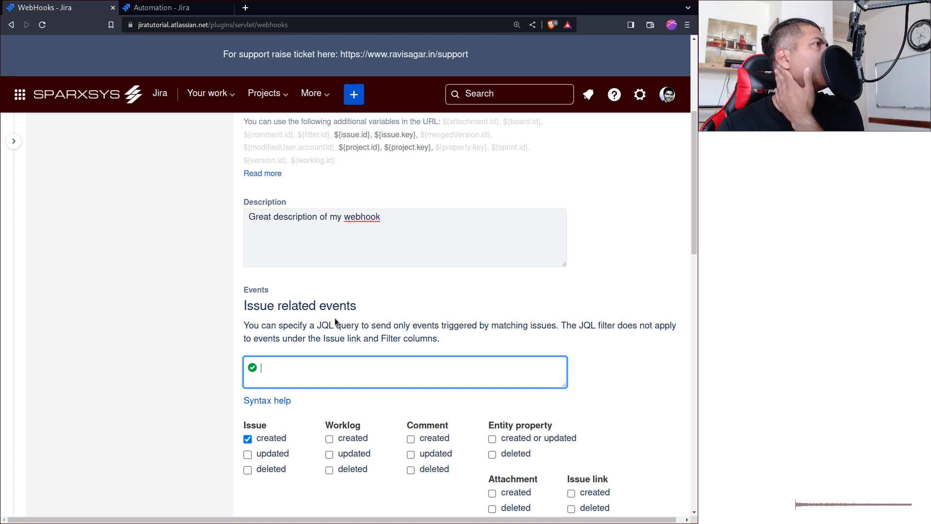
pyautogui.write('proje')
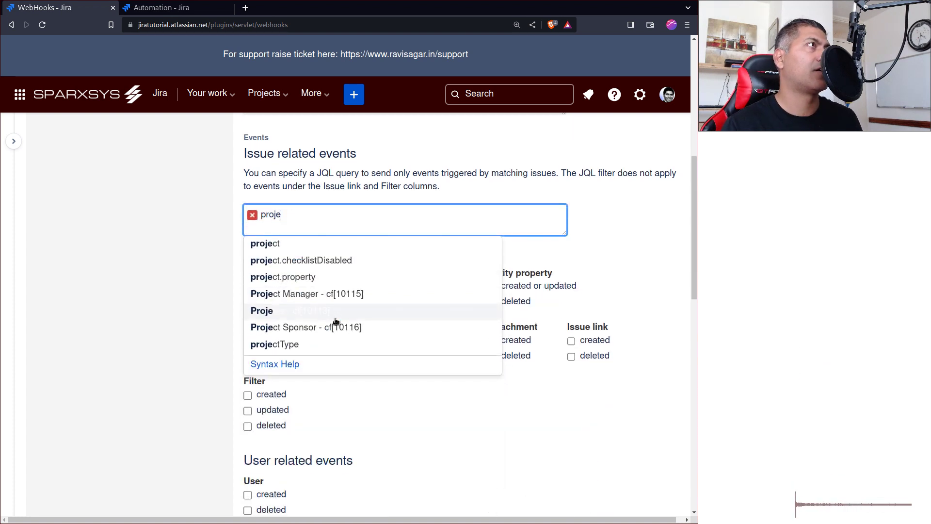
pyautogui.press('Up')
pyautogui.press('Up')
pyautogui.press('Up')
pyautogui.press('Up')
pyautogui.press('Return')
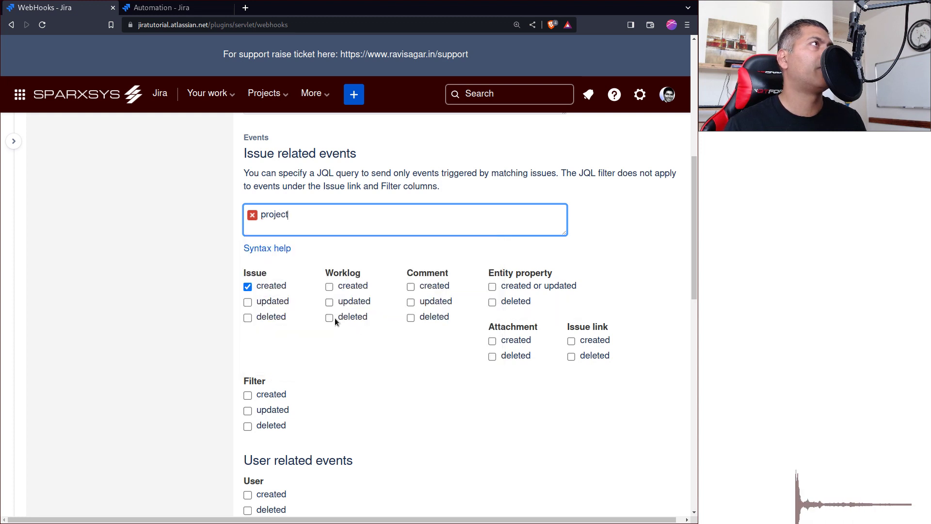
pyautogui.write('= AN')
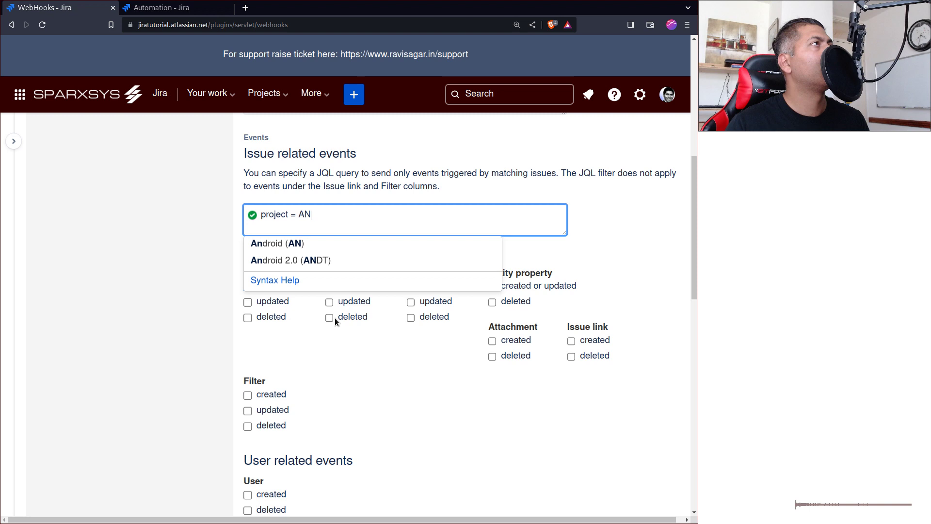
pyautogui.click(286, 242)
# - Review the webhook form and create the create-issue webhook
pyautogui.scroll(-12, 287, 248)
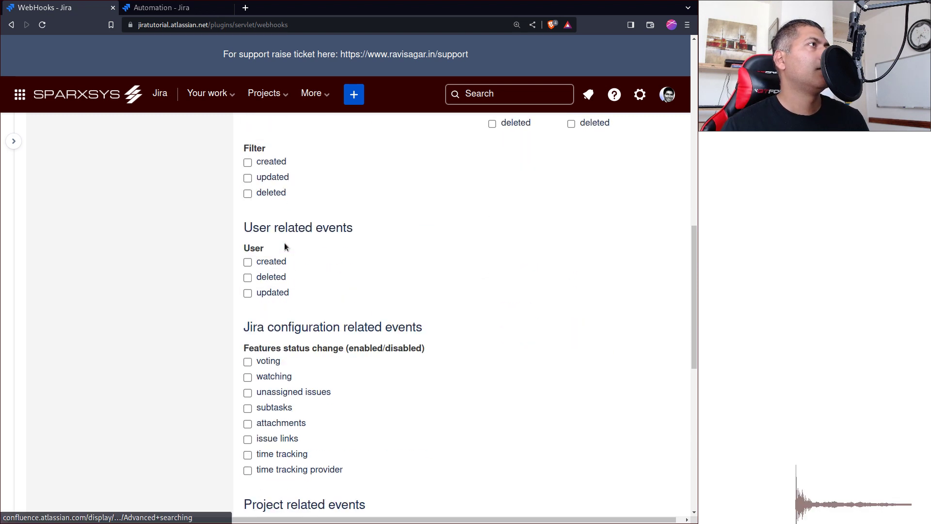
pyautogui.scroll(2, 295, 345)
pyautogui.scroll(7, 309, 353)
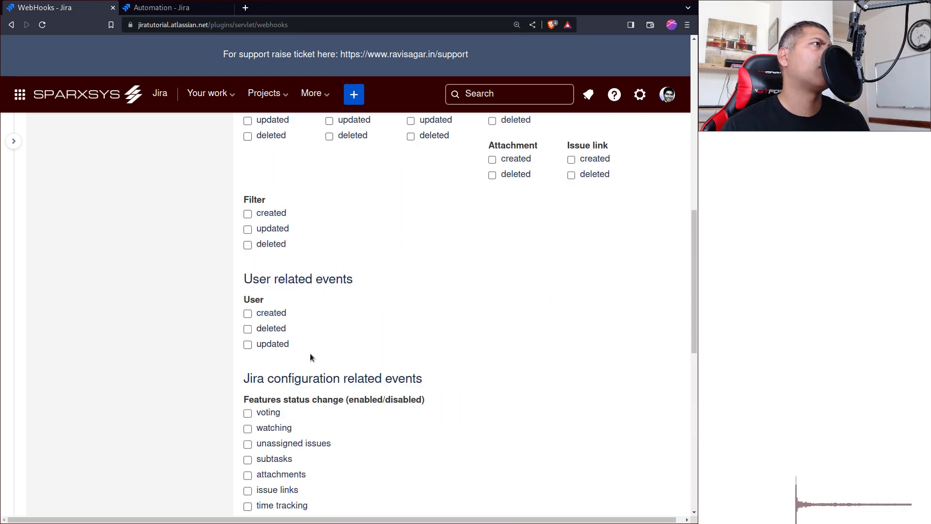
pyautogui.scroll(3, 310, 353)
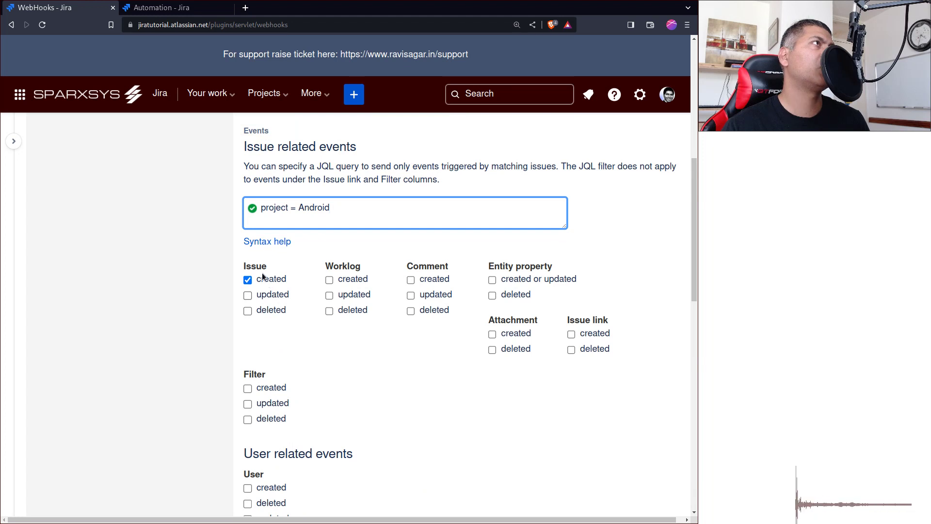
pyautogui.scroll(-3, 426, 329)
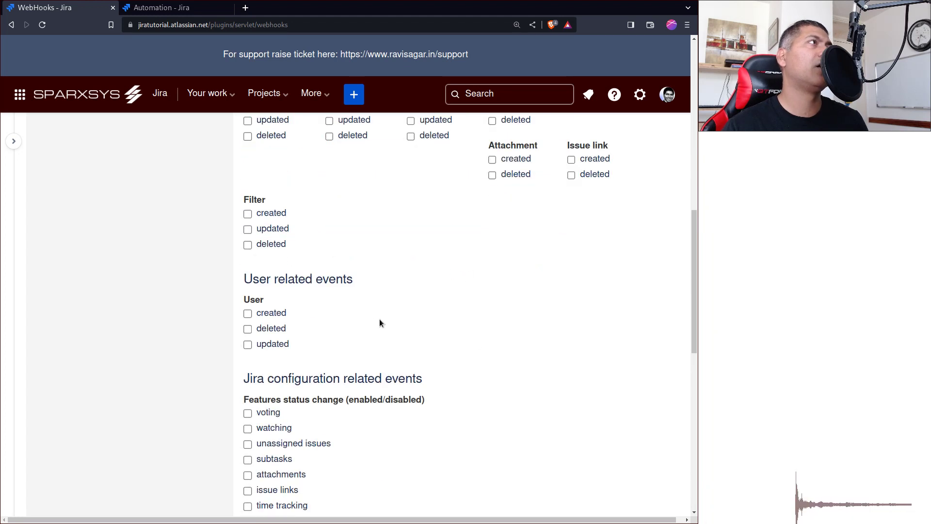
pyautogui.scroll(-2, 310, 327)
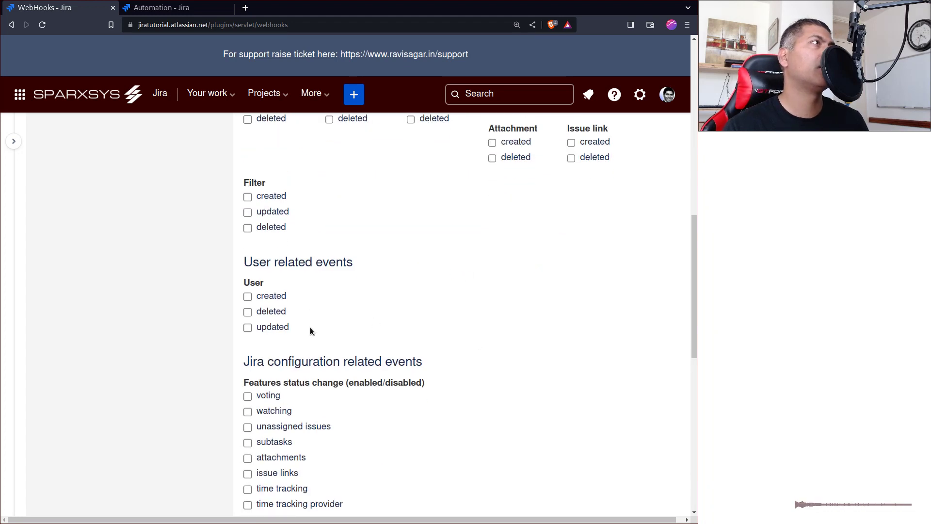
pyautogui.scroll(-7, 315, 327)
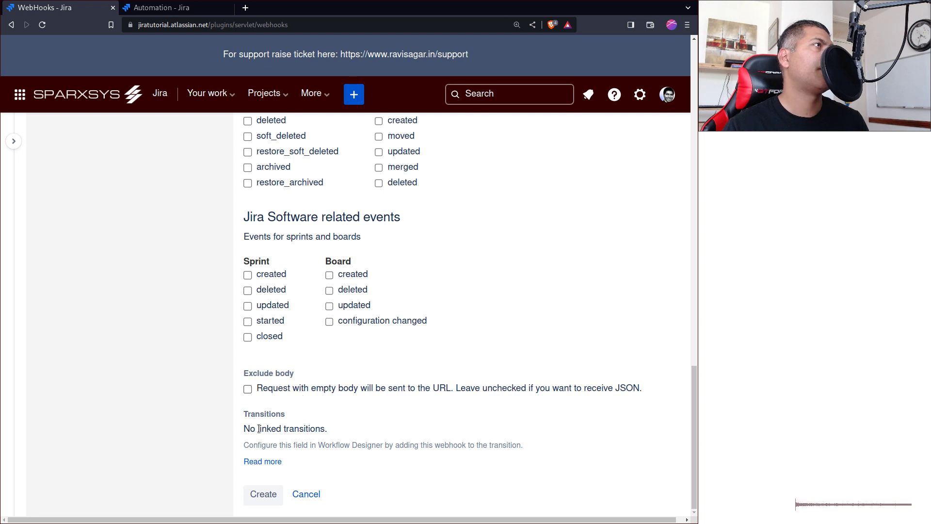
pyautogui.click(264, 491)
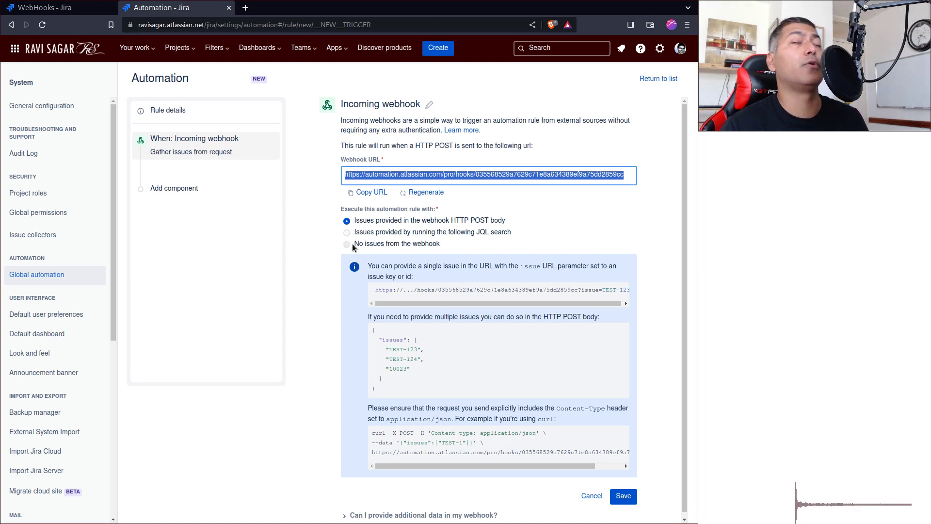
# - Save the Incoming webhook trigger with 'No issues from the webhook' selected
pyautogui.click(348, 245)
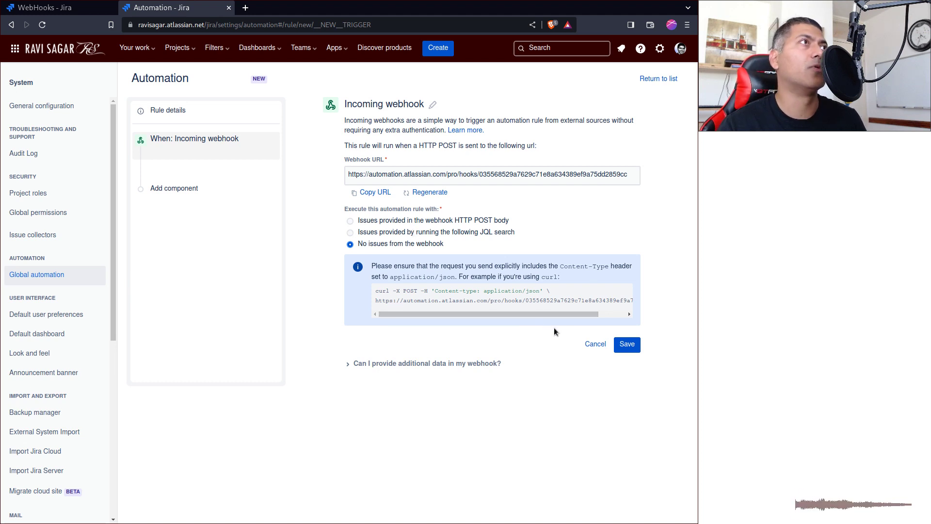
pyautogui.click(626, 344)
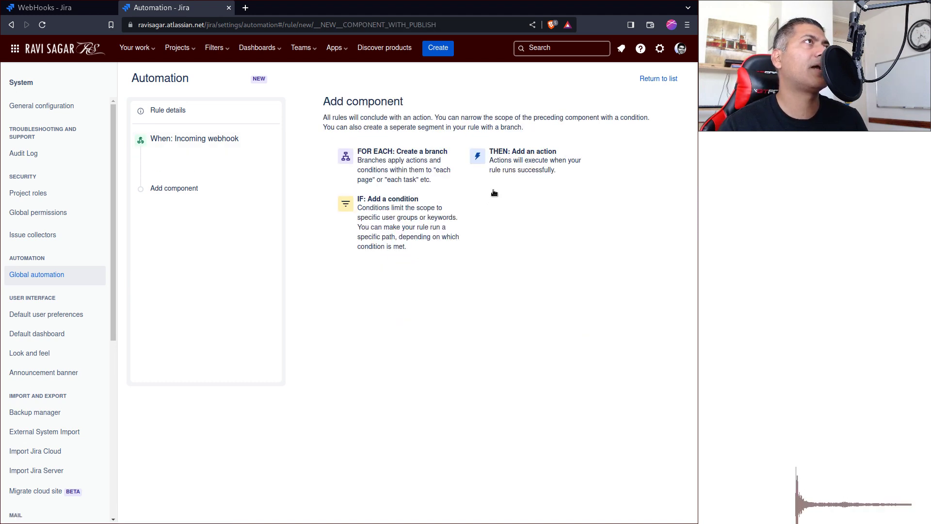
# - Add a Log action that writes {{webhookData}} to the audit log
pyautogui.click(518, 160)
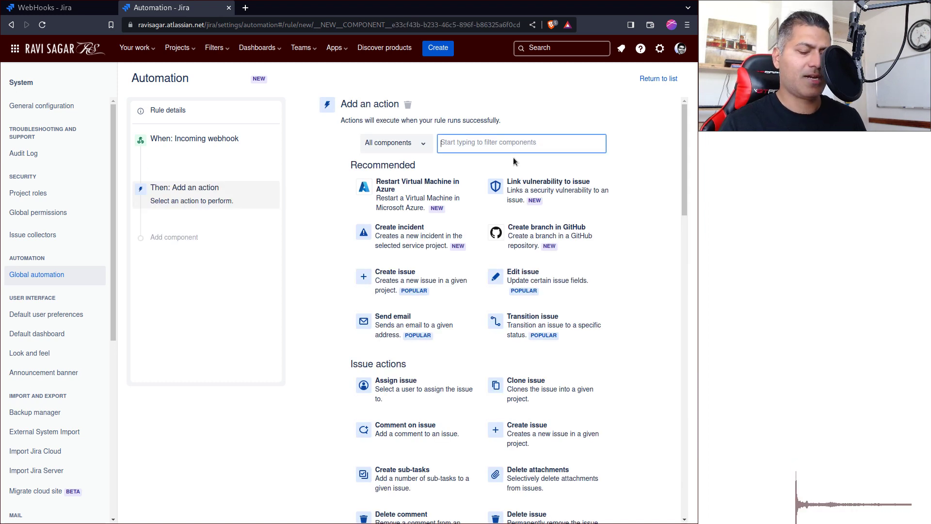
pyautogui.write('log')
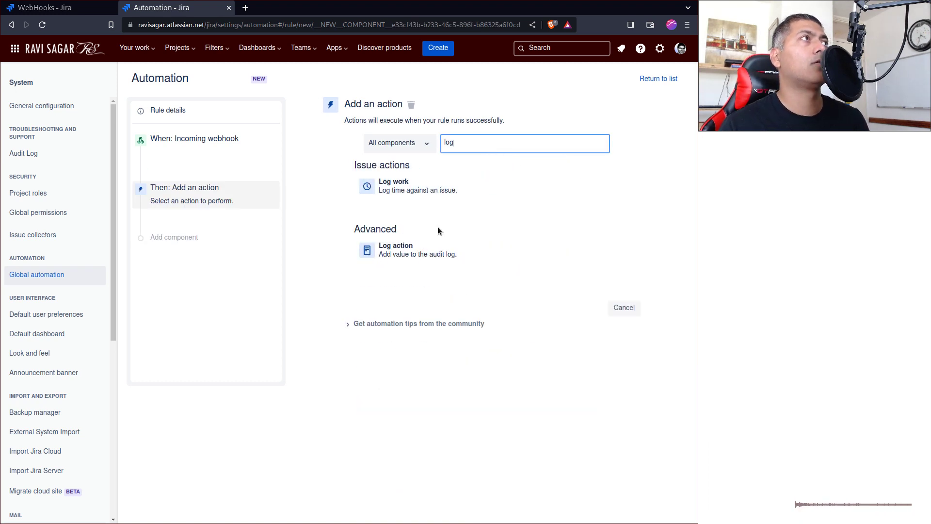
pyautogui.click(427, 247)
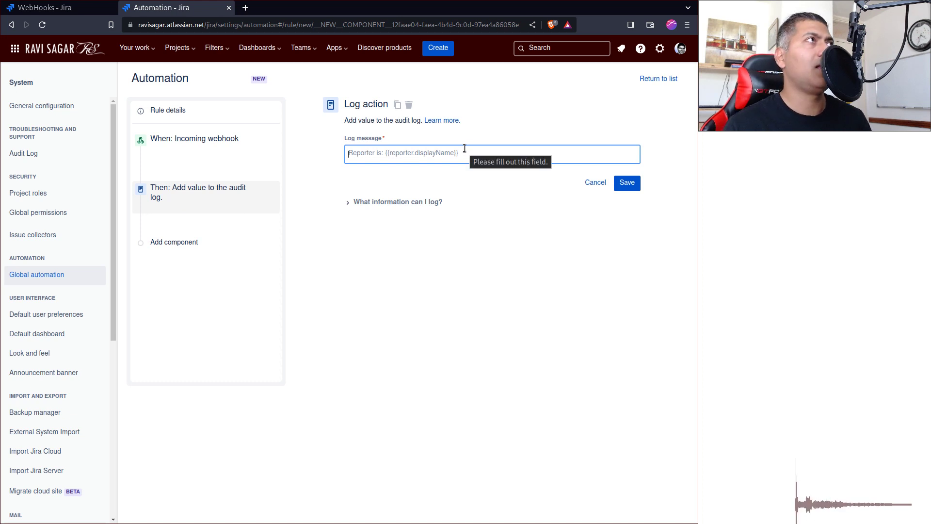
pyautogui.write('{')
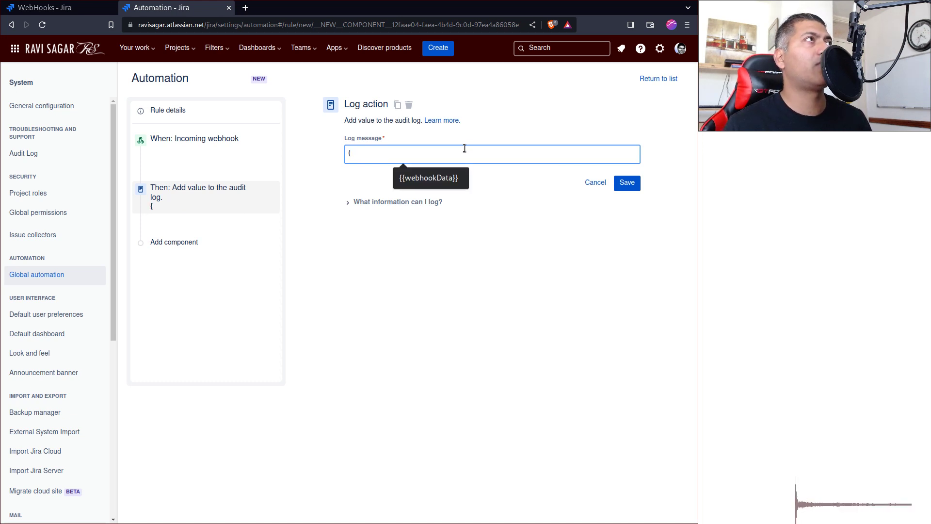
pyautogui.press('Return')
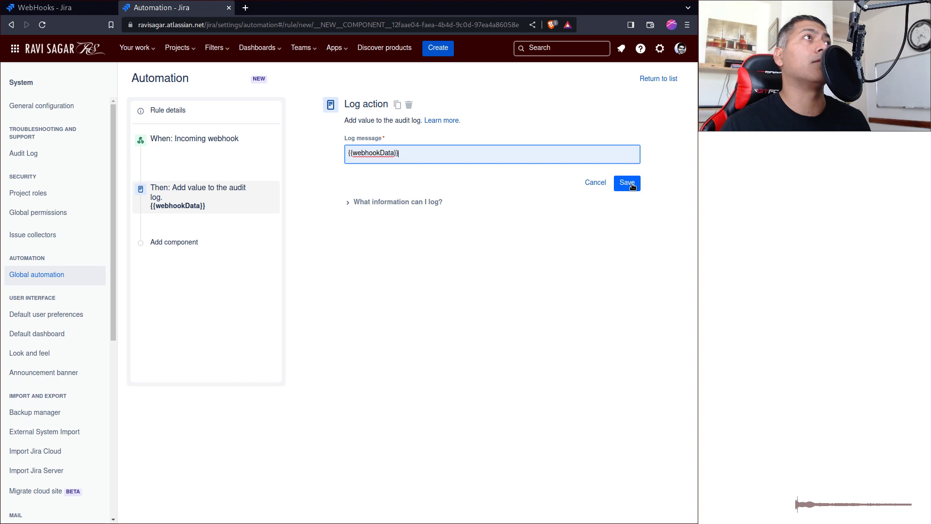
pyautogui.click(629, 184)
# - Name the rule receive-webhook and turn it on
pyautogui.click(608, 162)
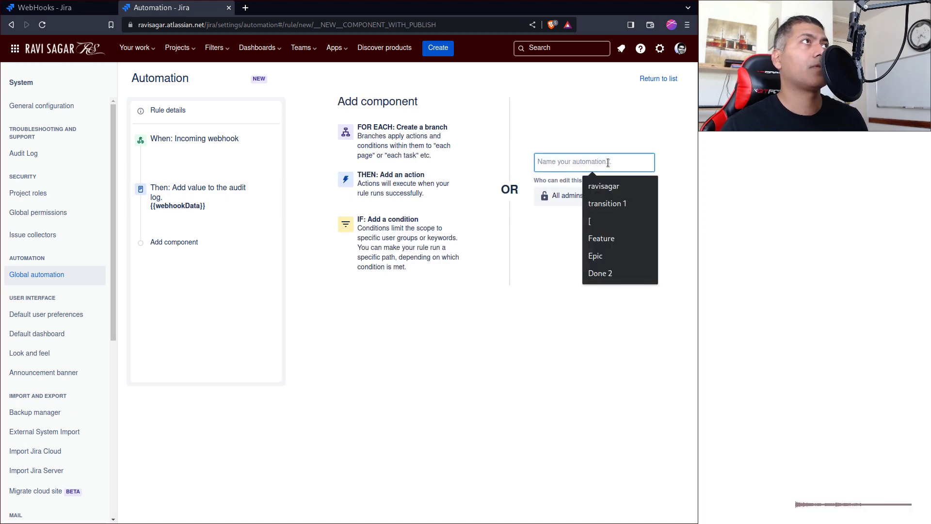
pyautogui.write('re')
pyautogui.click(601, 186)
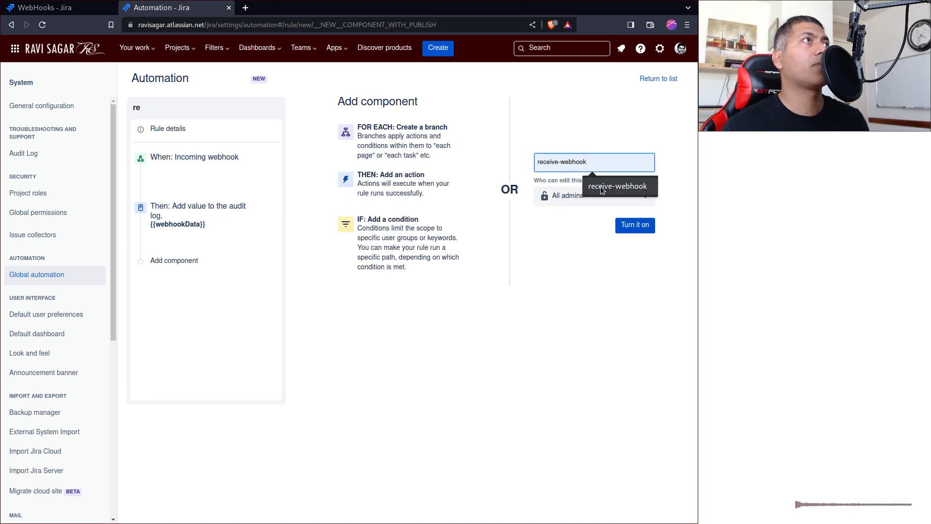
pyautogui.click(649, 224)
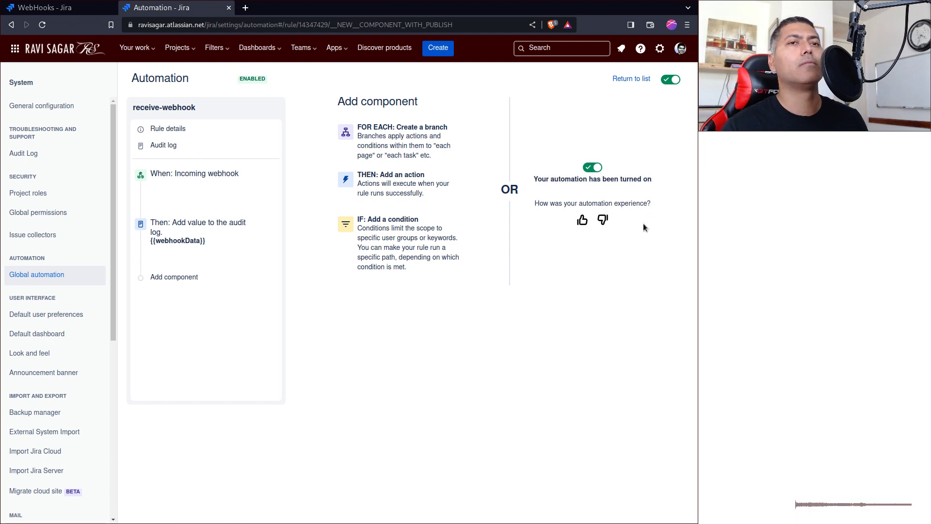
# - Check the rule's audit log, then start a new Bug issue in the Android project
pyautogui.click(172, 147)
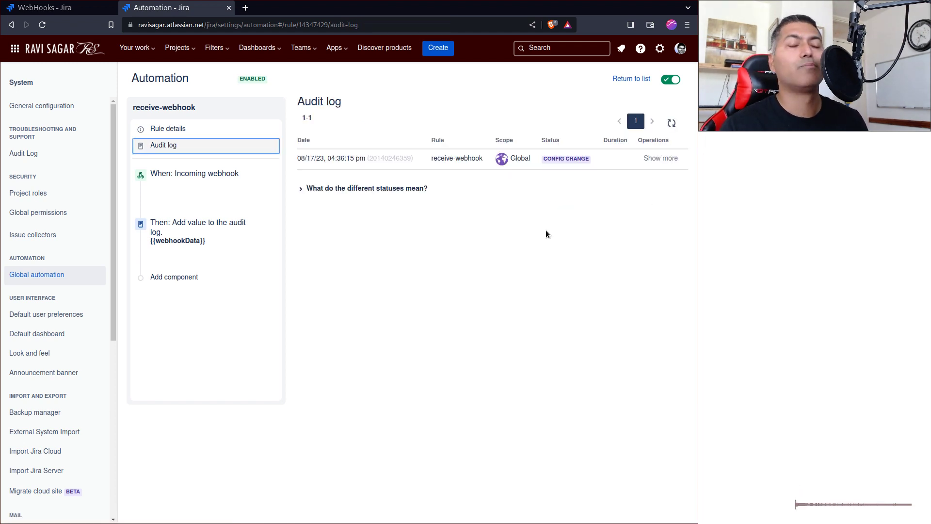
pyautogui.hotkey('ctrl', 'shift', 'Tab')
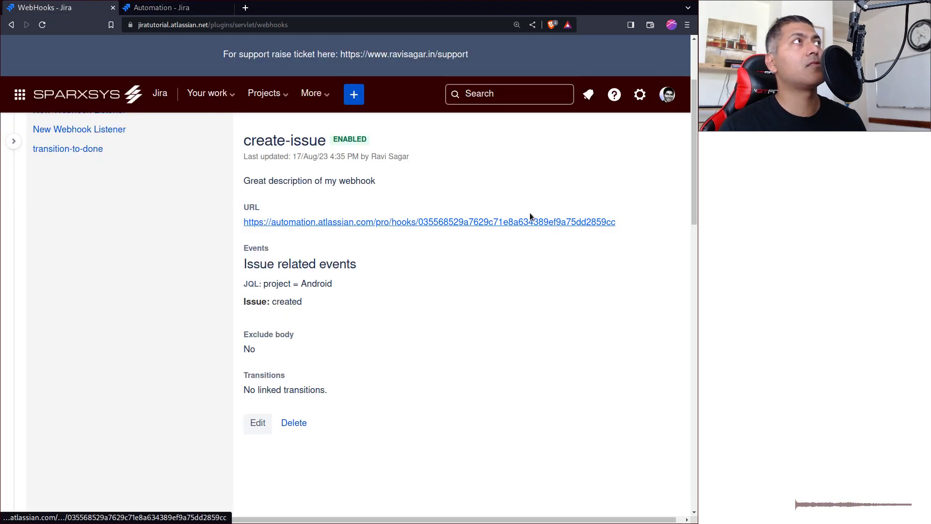
pyautogui.click(350, 99)
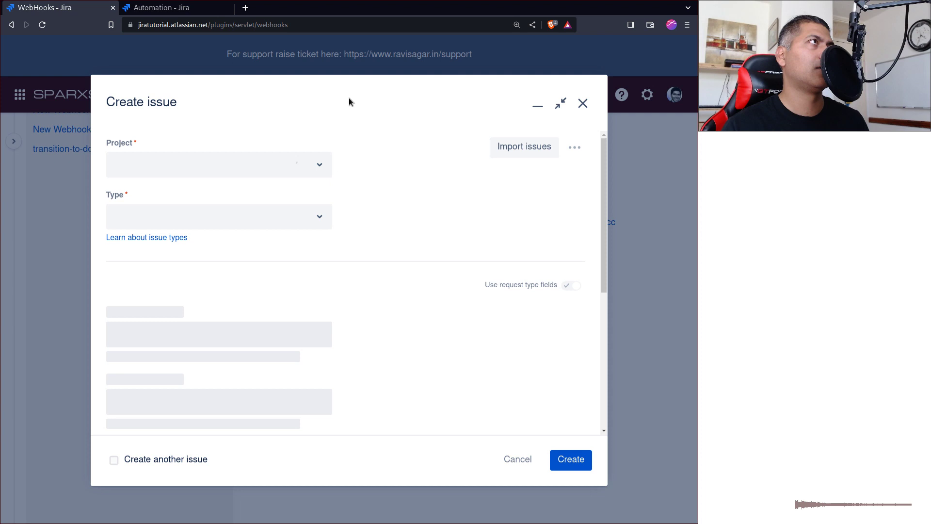
pyautogui.click(316, 213)
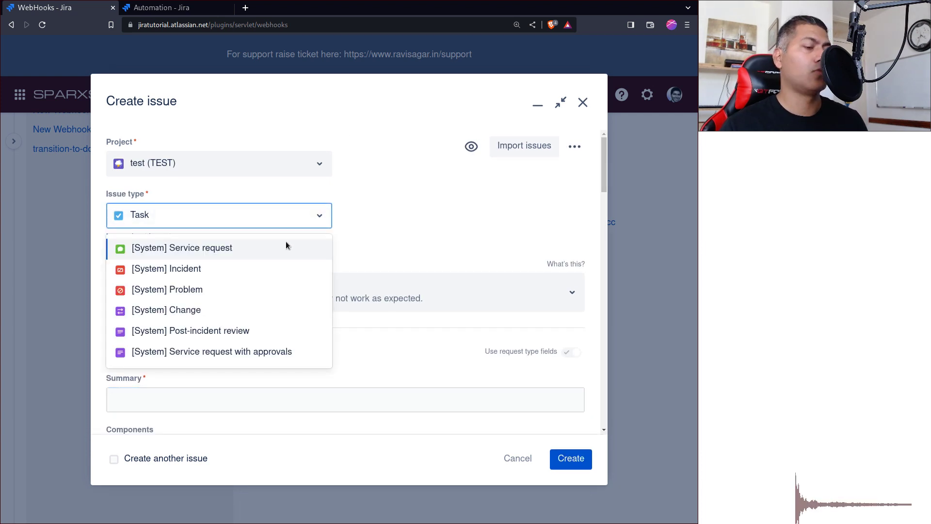
pyautogui.click(266, 163)
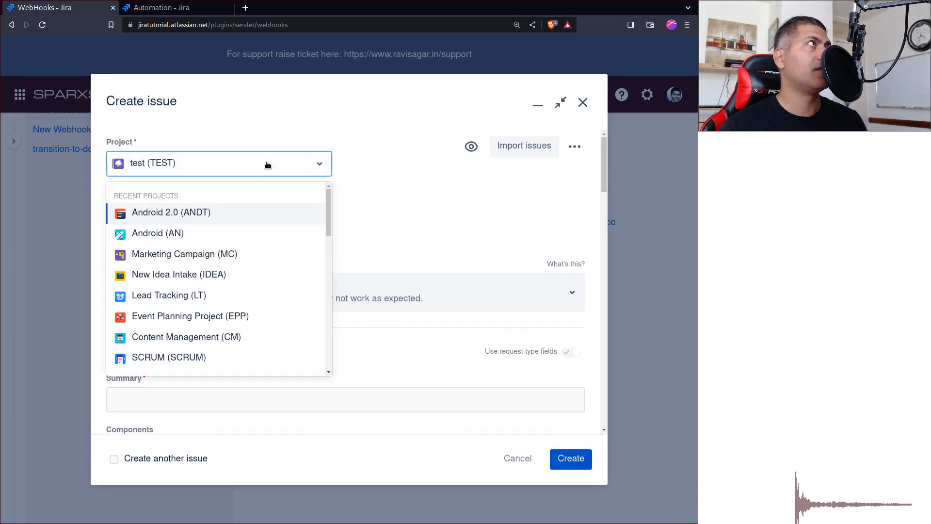
pyautogui.click(214, 233)
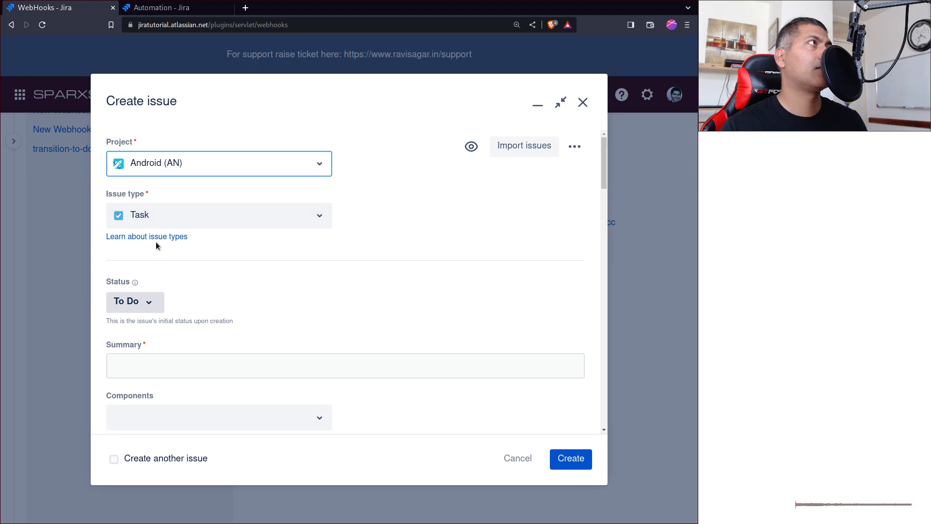
pyautogui.click(163, 224)
pyautogui.click(160, 269)
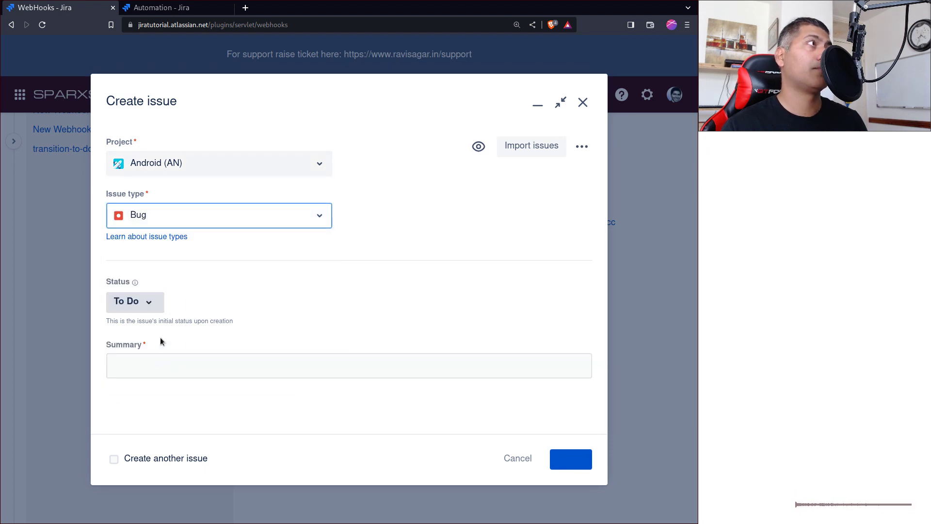
# - Give the bug the summary 'Cretical Bu' and a due date of 8/16/2023
pyautogui.click(146, 370)
pyautogui.write('Cre')
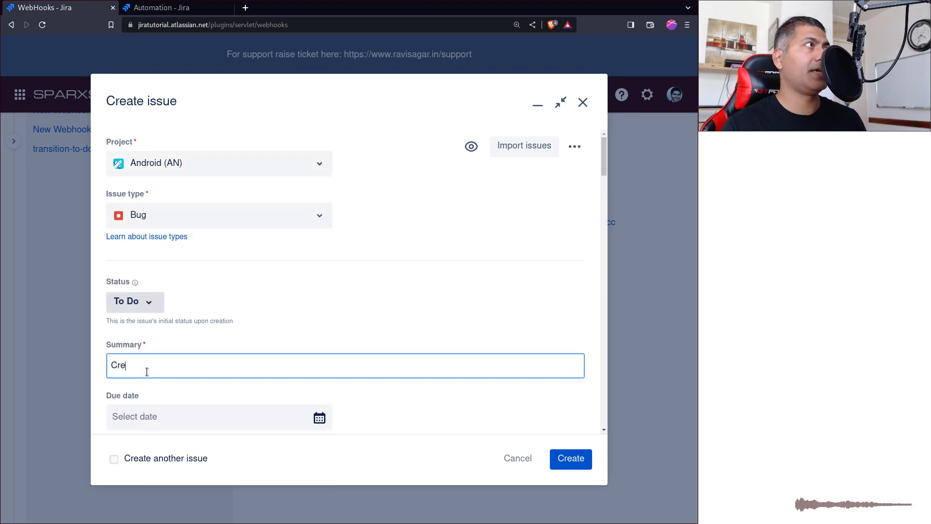
pyautogui.write('tical ')
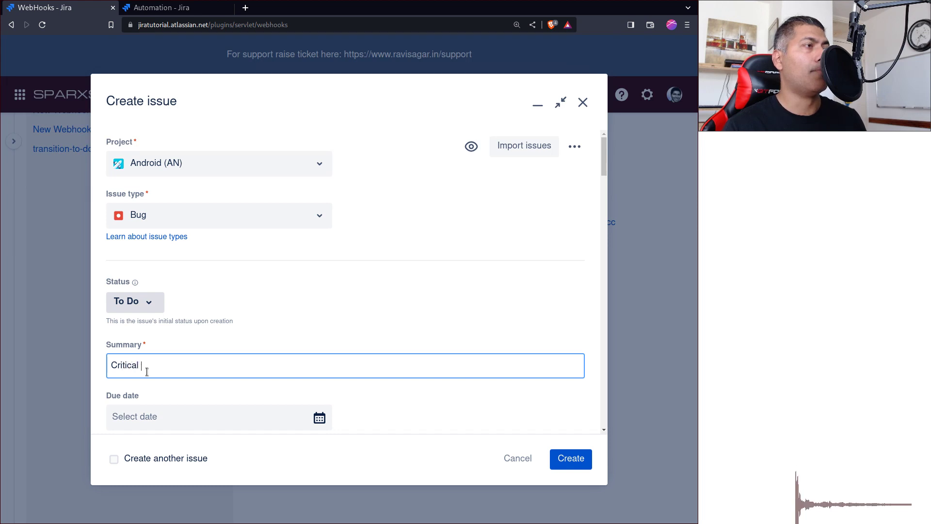
pyautogui.write('Bu')
pyautogui.press('Tab')
pyautogui.click(418, 291)
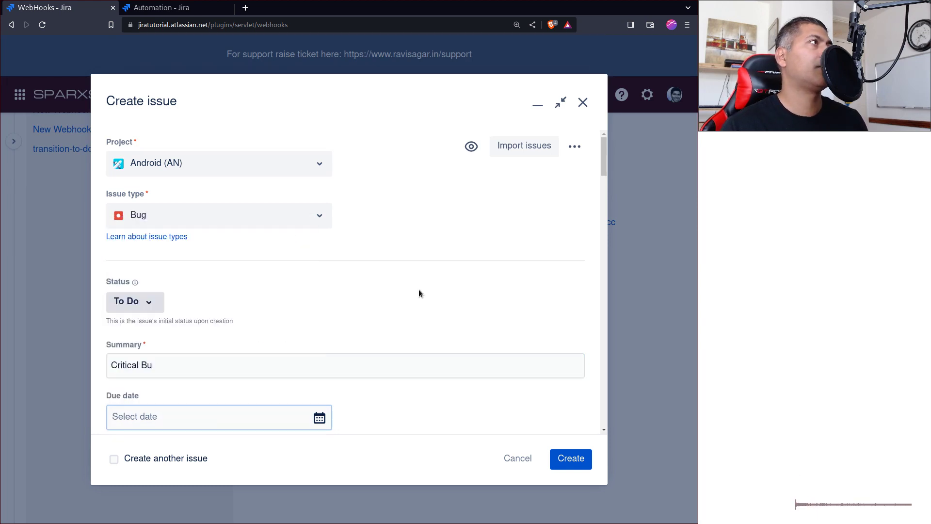
pyautogui.click(279, 428)
pyautogui.click(210, 317)
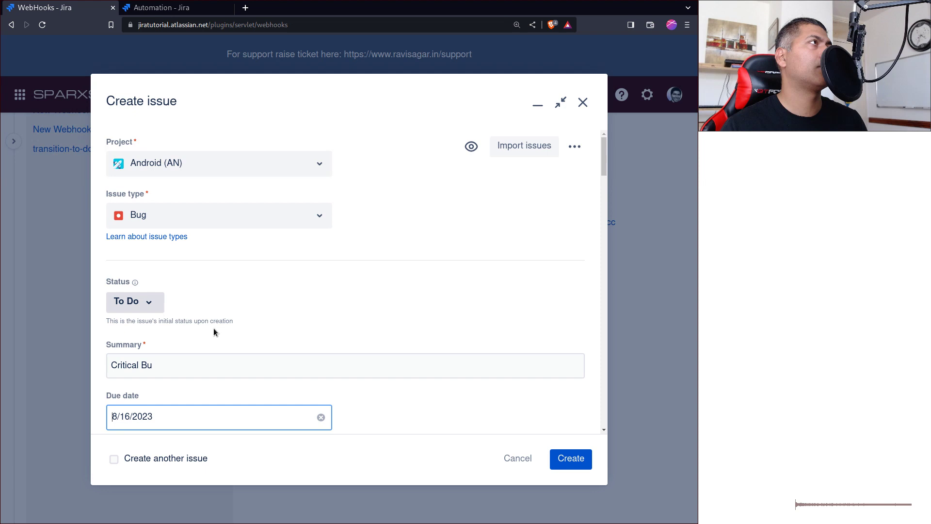
# - Write the bug's description ending 'description of my bug.' and create issue AN-609
pyautogui.scroll(-5, 312, 323)
pyautogui.click(259, 287)
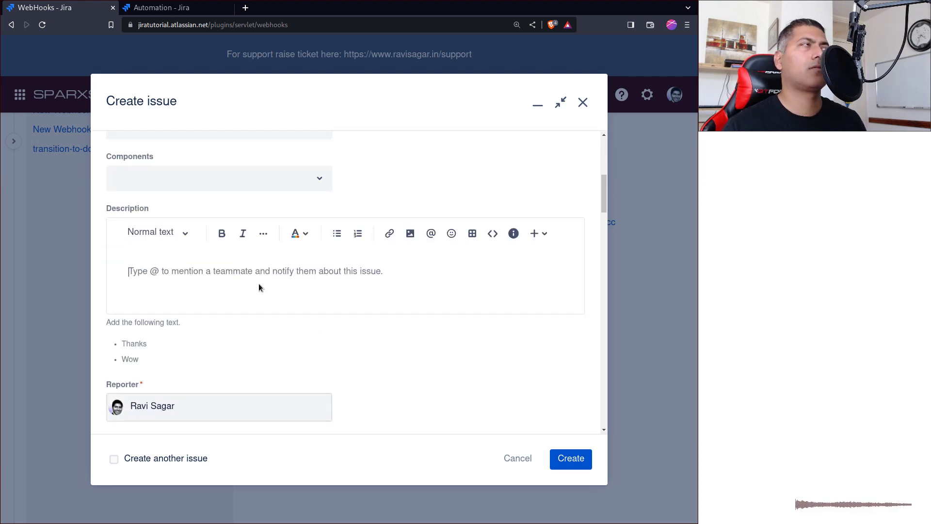
pyautogui.write('this is')
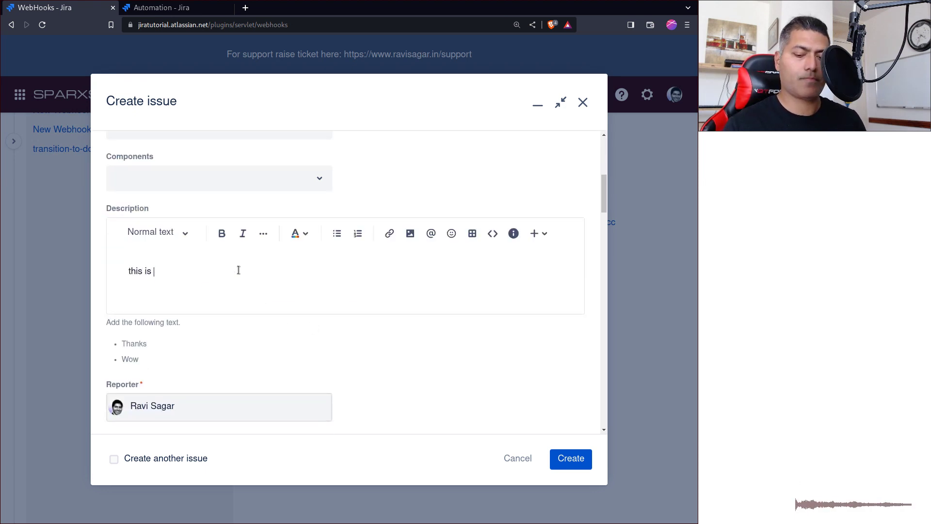
pyautogui.hotkey('ctrl', 'a')
pyautogui.write('This i')
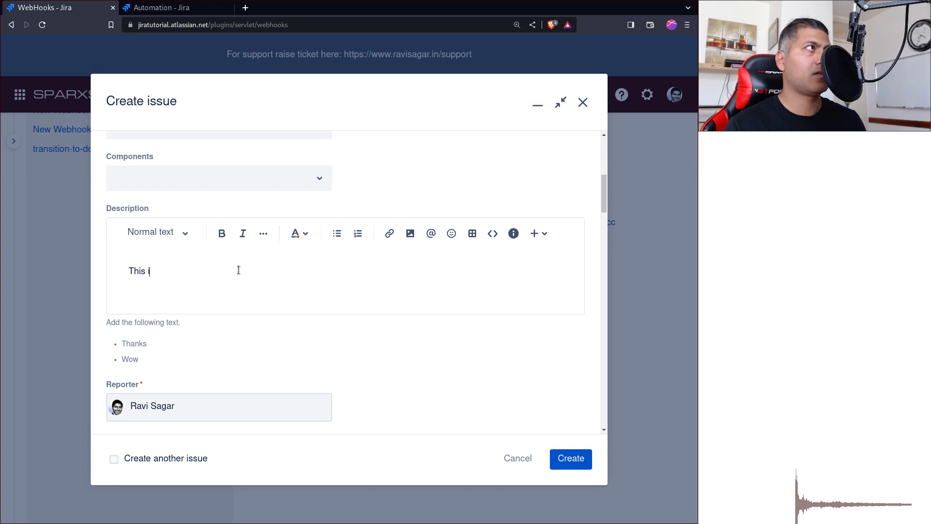
pyautogui.write('s the ')
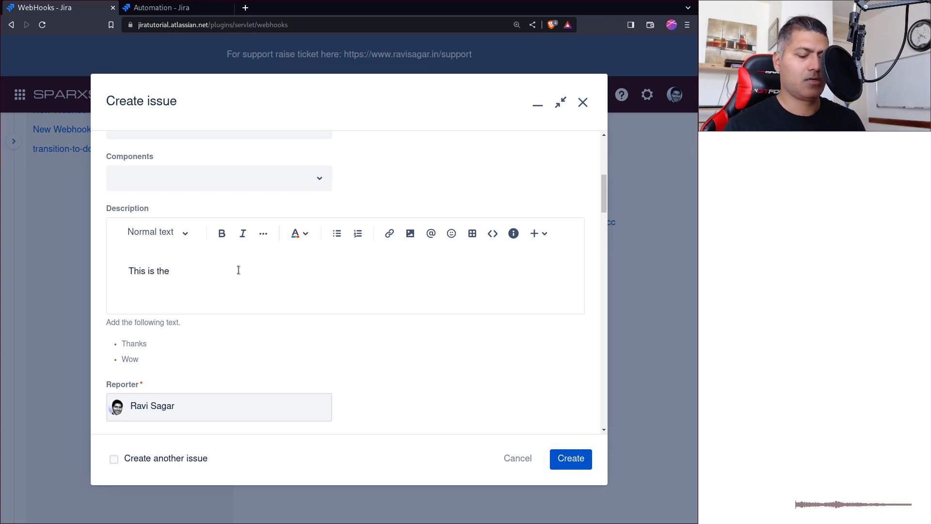
pyautogui.write('decription of')
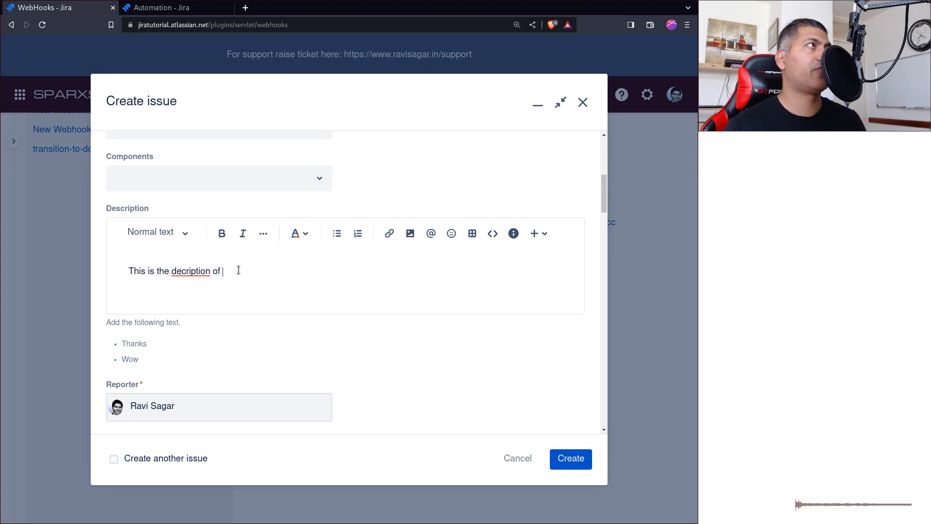
pyautogui.hotkey('ctrl', 'shift', 'Left')
pyautogui.hotkey('ctrl', 'shift', 'Left')
pyautogui.write('de')
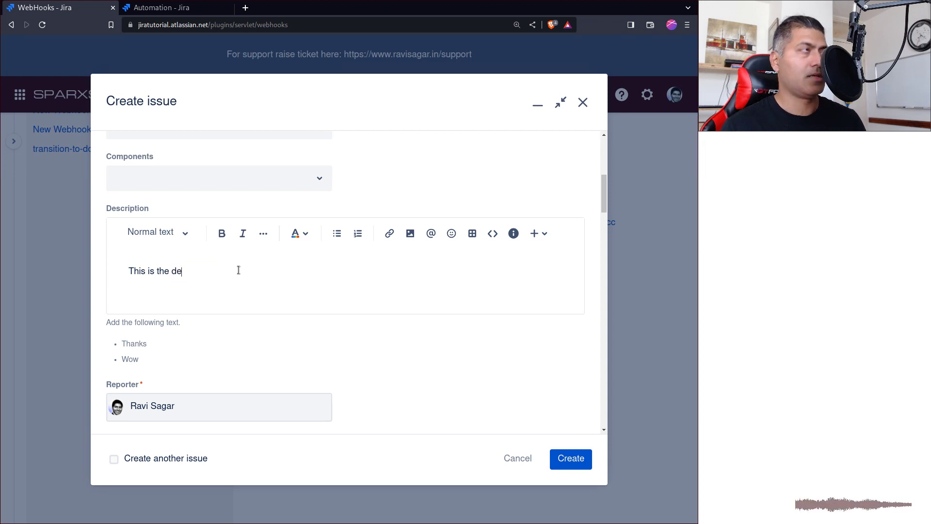
pyautogui.write('scription ')
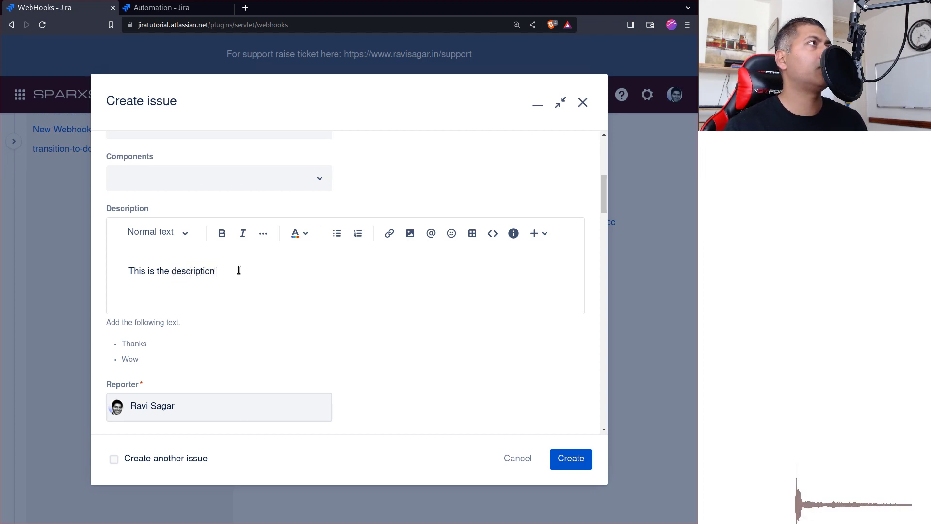
pyautogui.write('of my bug.')
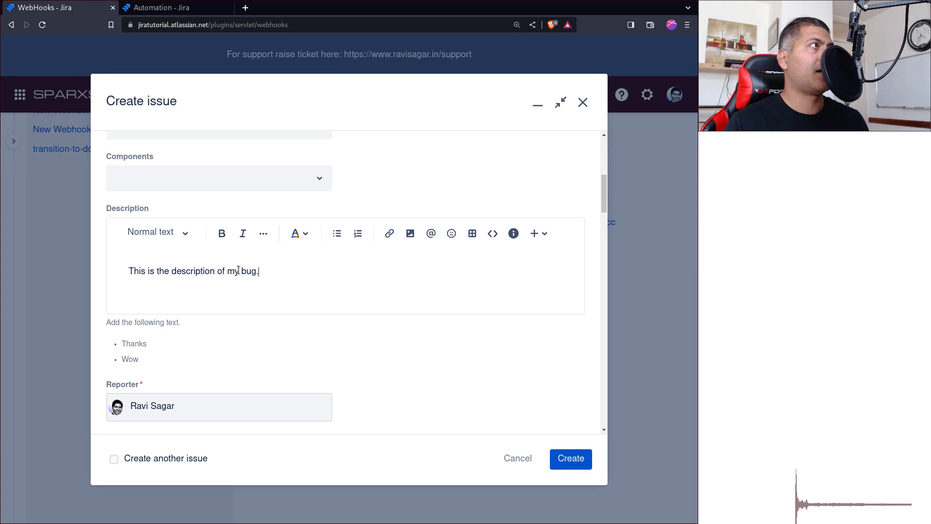
pyautogui.scroll(-6, 496, 149)
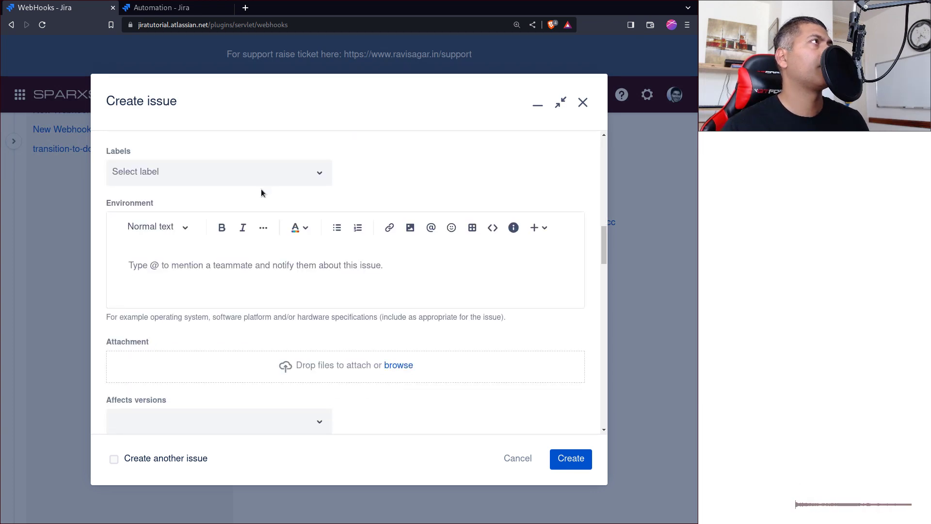
pyautogui.click(575, 458)
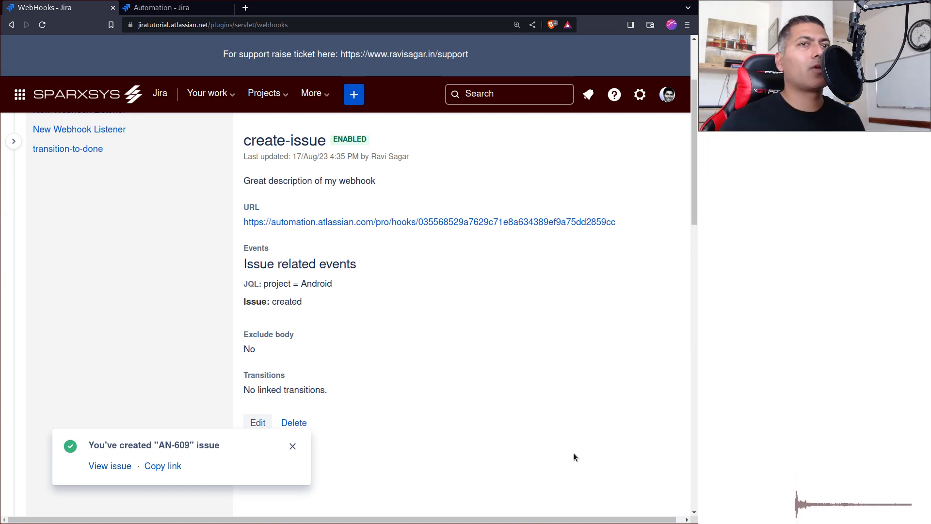
# - Refresh the receive-webhook audit log and expand the new successful run
pyautogui.hotkey('ctrl', 'Tab')
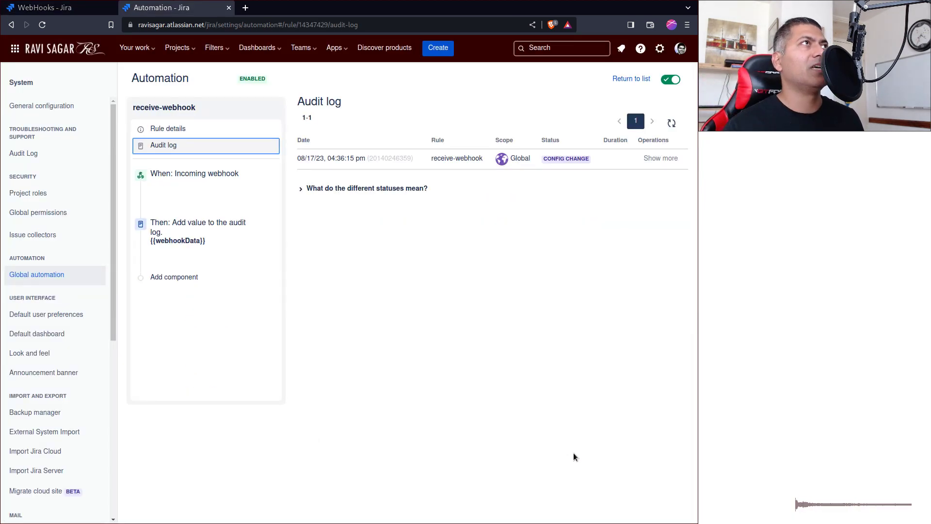
pyautogui.click(672, 121)
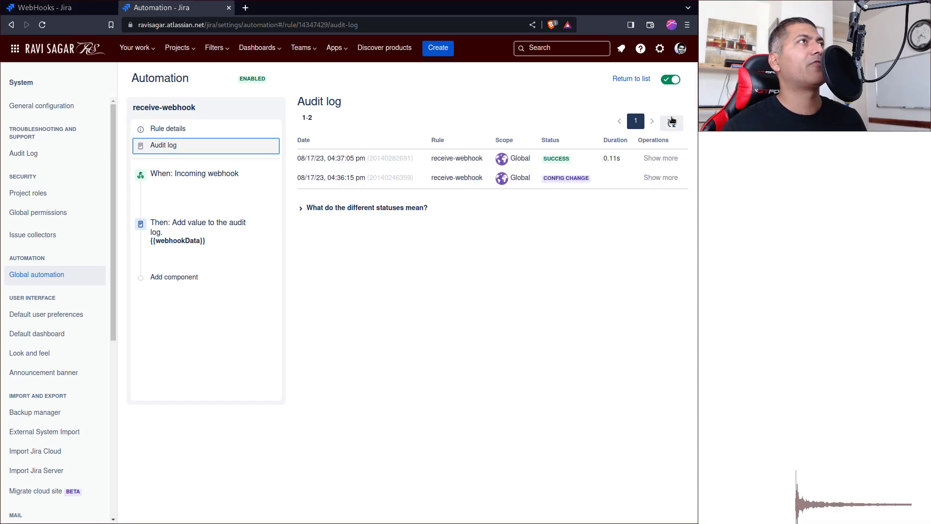
pyautogui.click(658, 159)
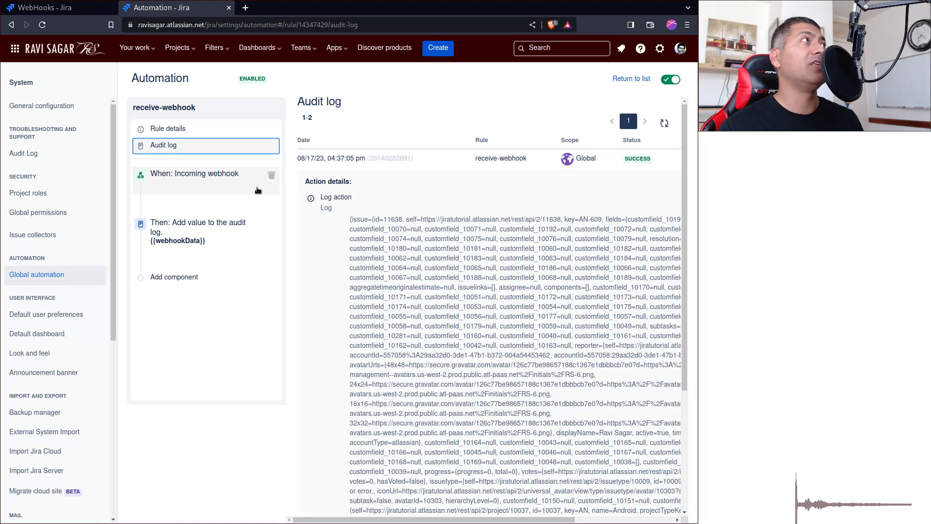
pyautogui.click(120, 88)
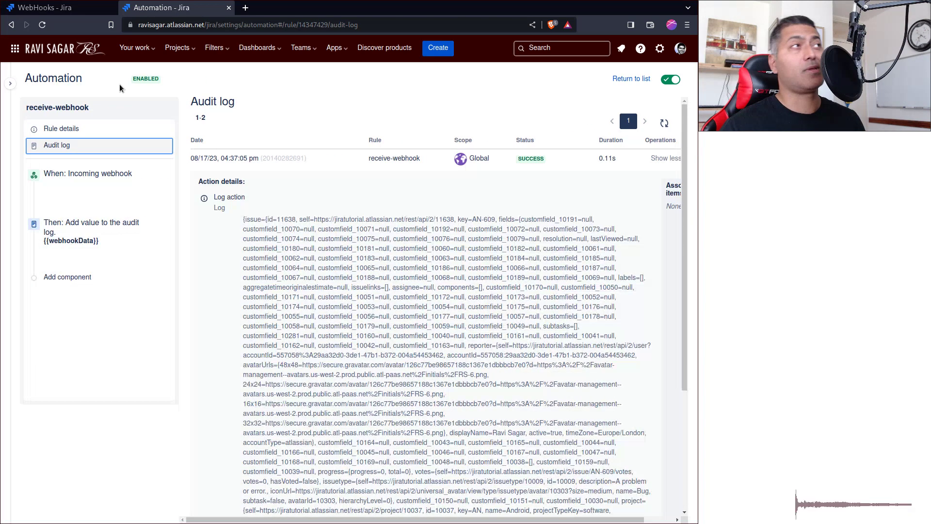
# - Check the payload's site name jiratutorial and project key AN against issue AN-609
pyautogui.click(338, 220)
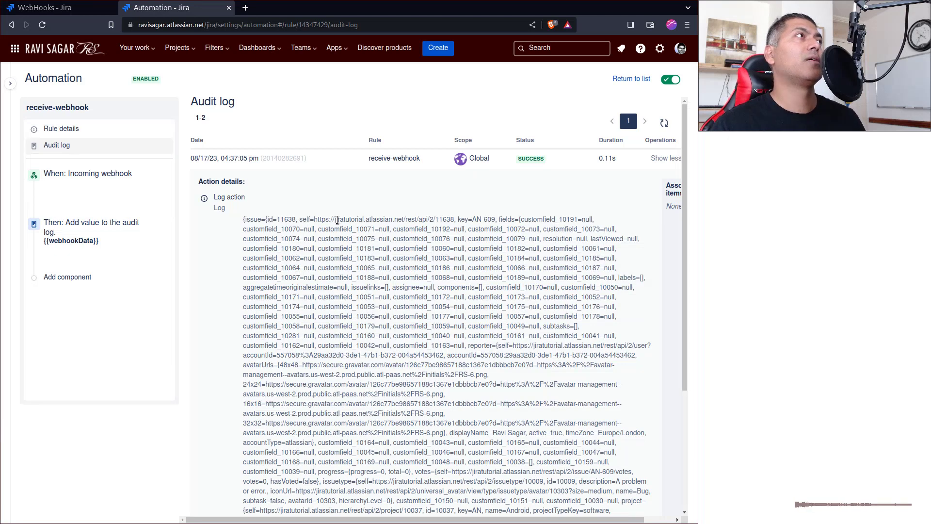
pyautogui.doubleClick(338, 220)
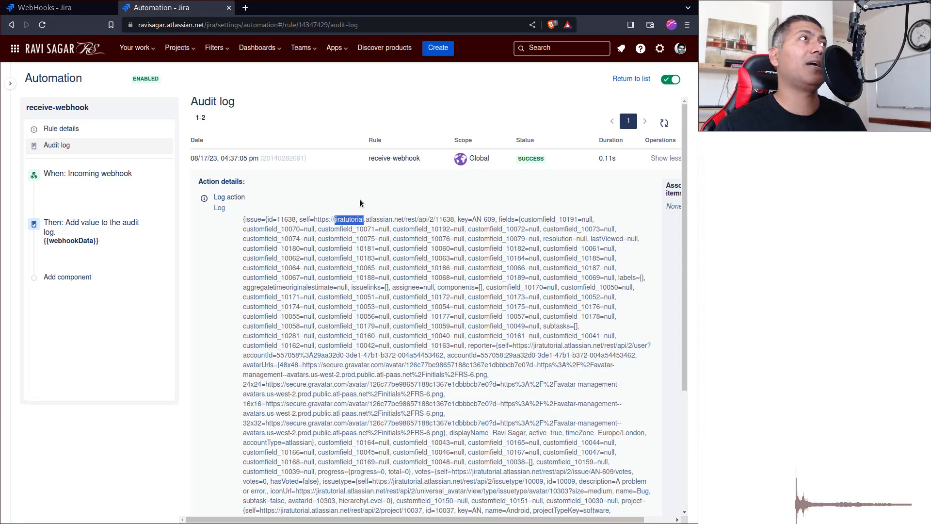
pyautogui.doubleClick(476, 219)
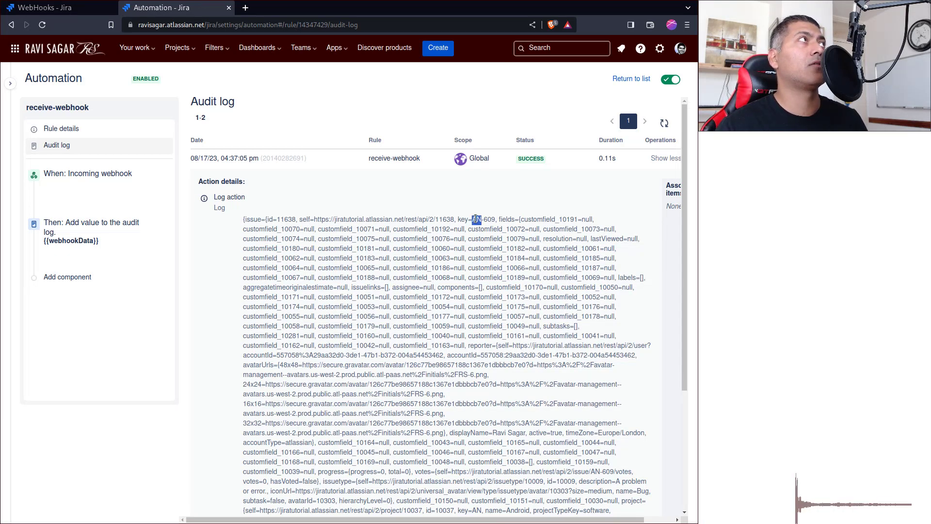
pyautogui.hotkey('ctrl', 'shift', 'Tab')
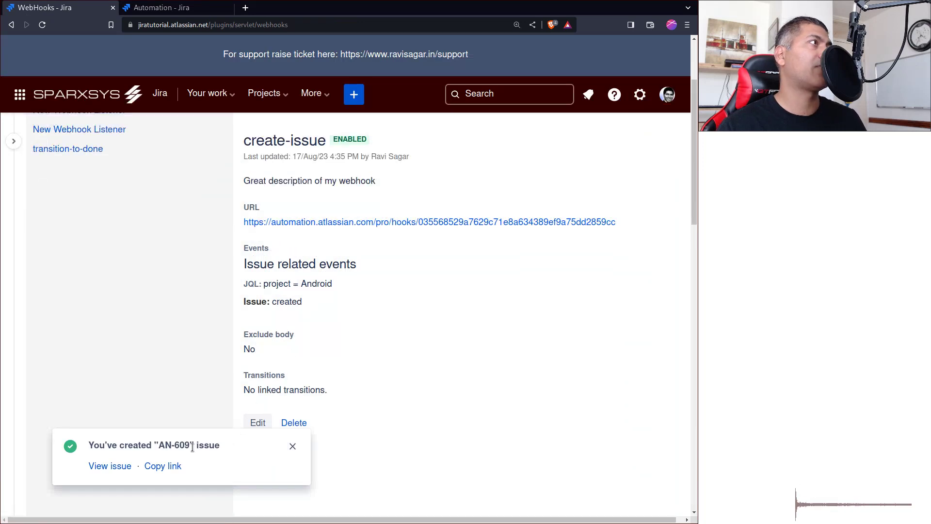
pyautogui.hotkey('ctrl', 'Tab')
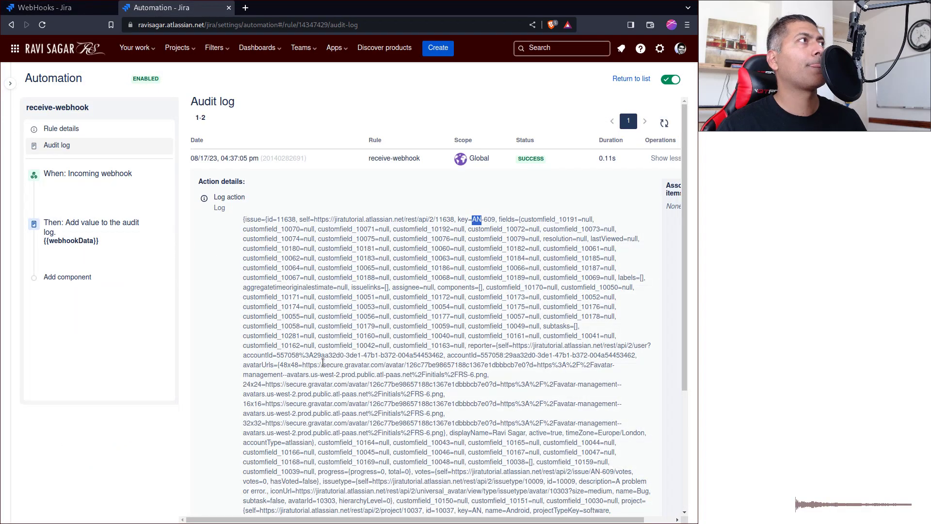
pyautogui.scroll(-3, 330, 349)
pyautogui.click(353, 317)
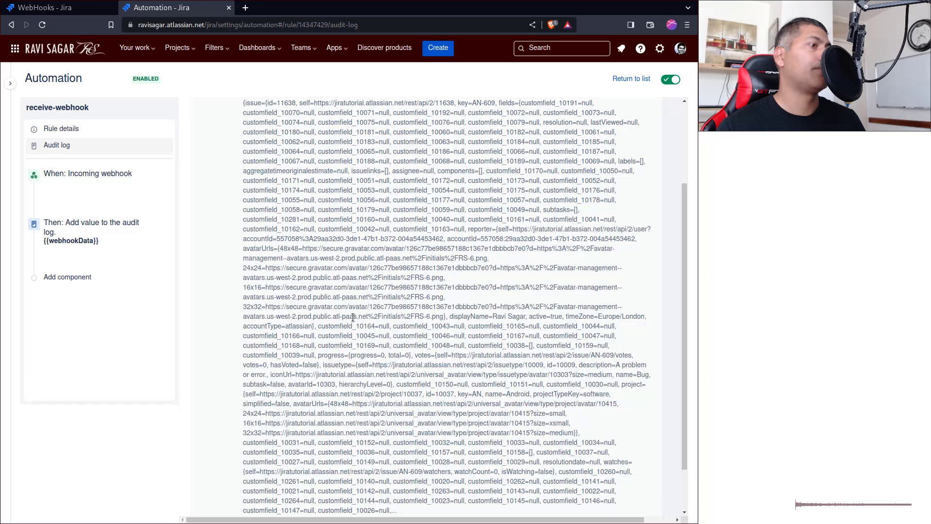
# - Search the logged payload for 'descrip' and then 'bug' to find the description and issue type
pyautogui.hotkey('ctrl', 'f')
pyautogui.write('desc')
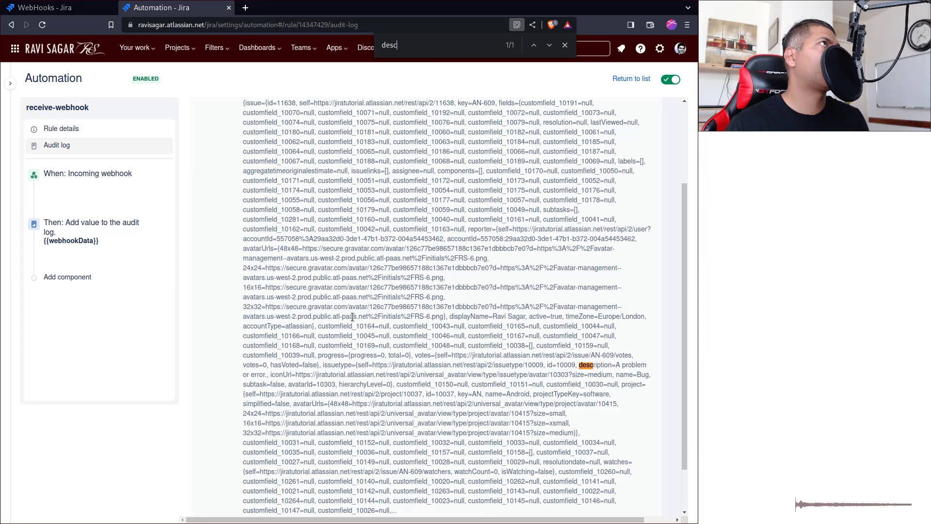
pyautogui.write('ri')
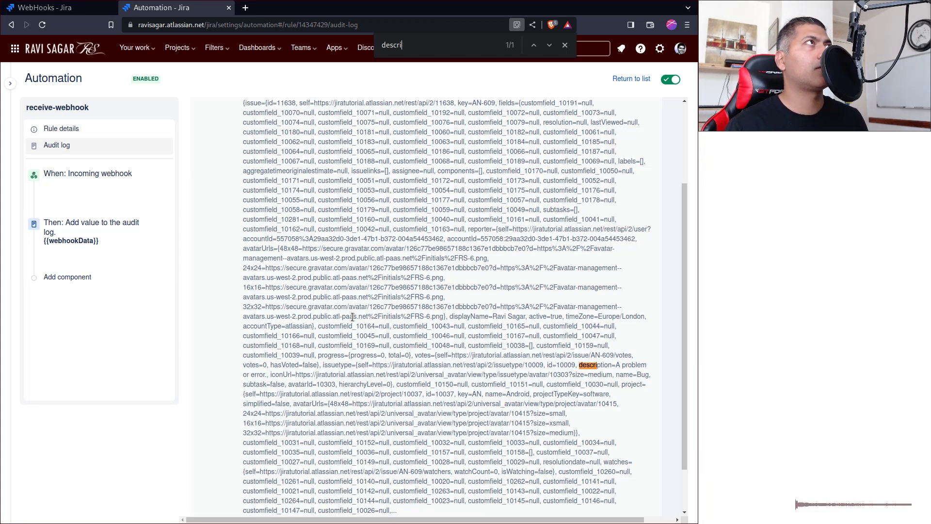
pyautogui.write('p')
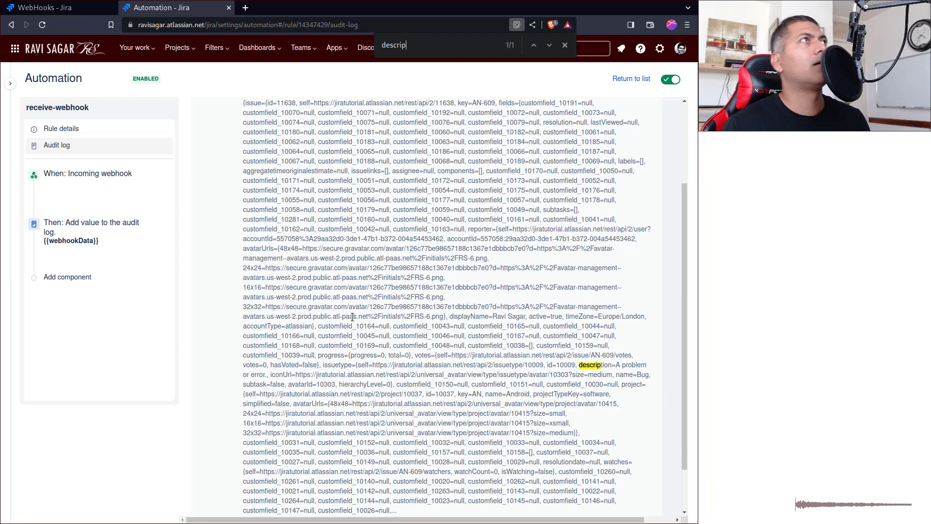
pyautogui.hotkey('ctrl', 'f')
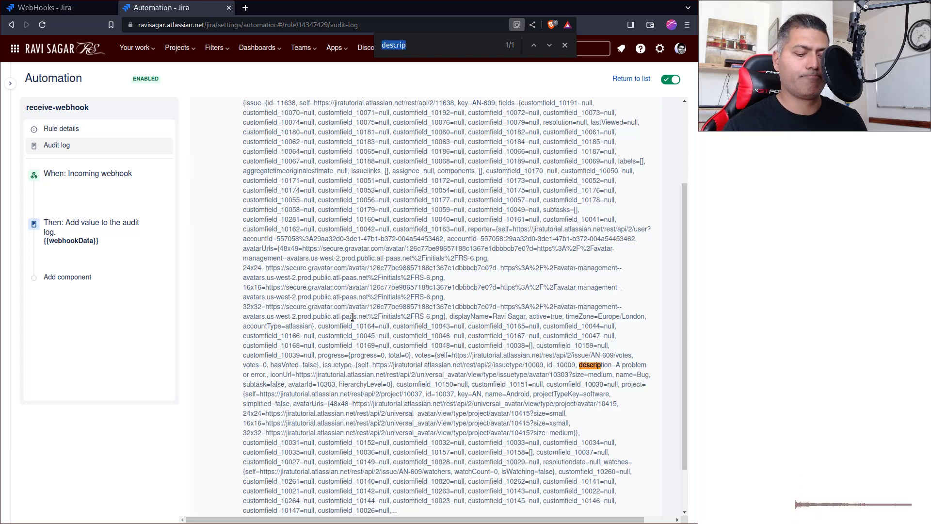
pyautogui.write('bug')
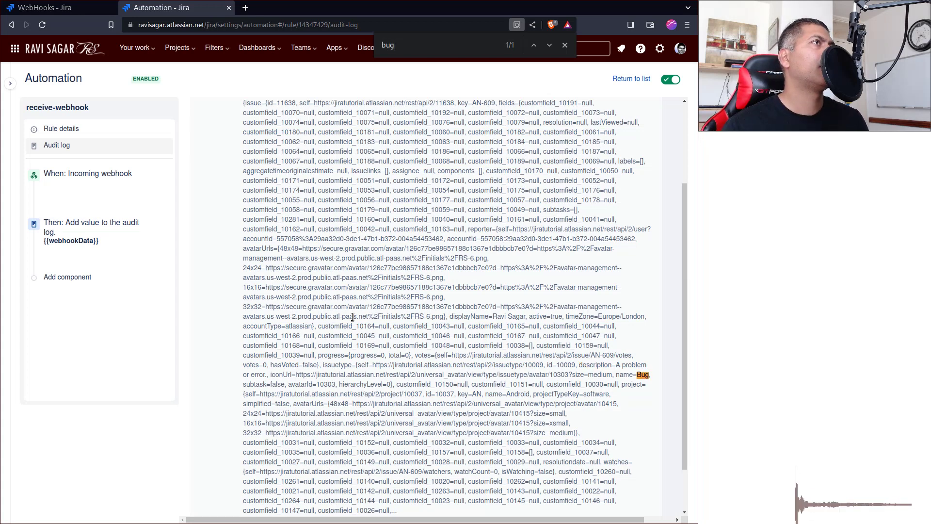
pyautogui.scroll(-2, 418, 403)
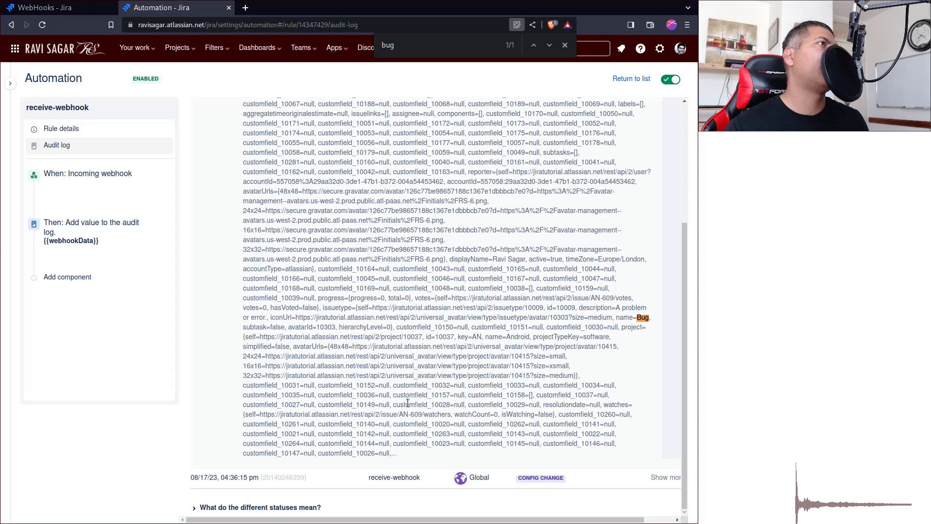
pyautogui.moveTo(401, 452); pyautogui.dragTo(340, 257)
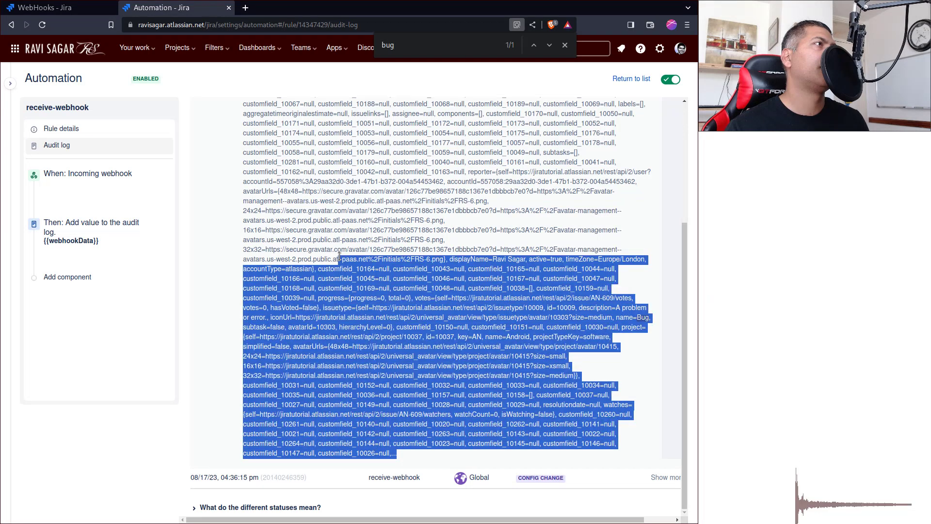
pyautogui.click(387, 334)
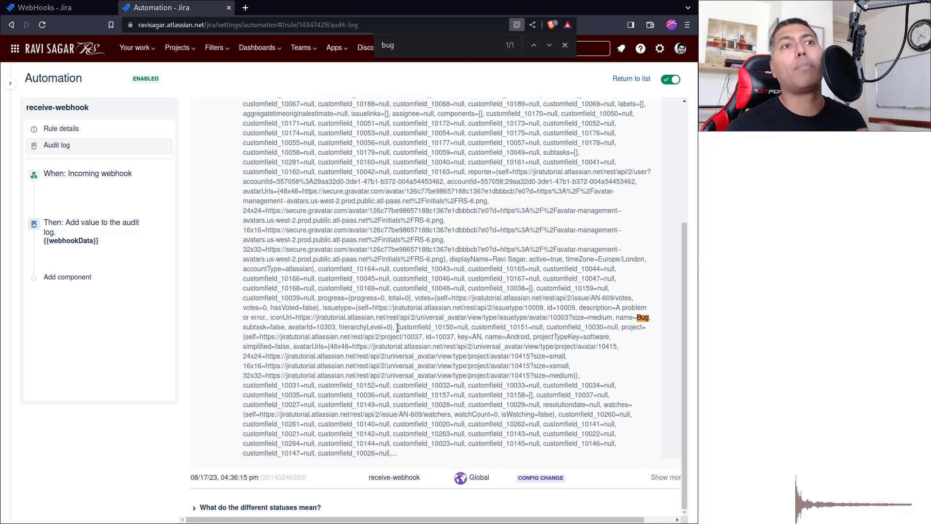
pyautogui.scroll(5, 397, 327)
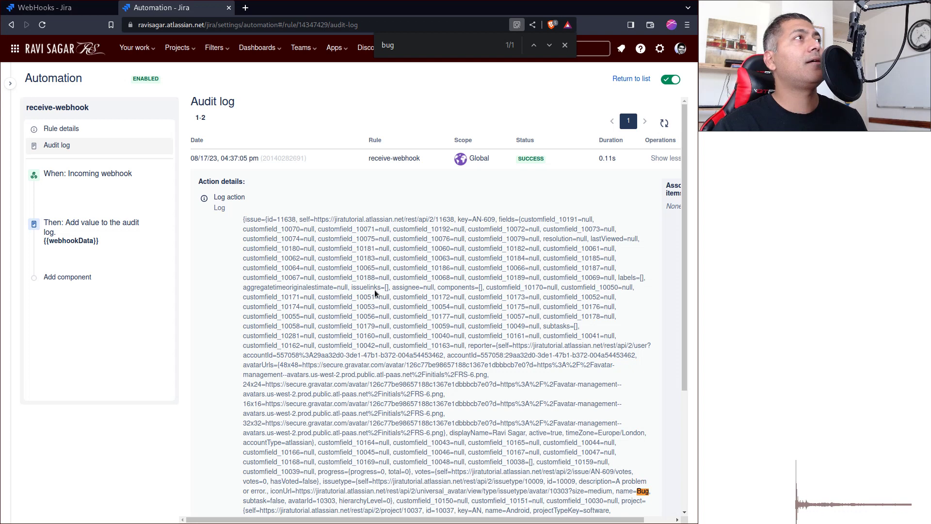
# - Go back to the create-issue webhook page
pyautogui.hotkey('ctrl', 'pageup')
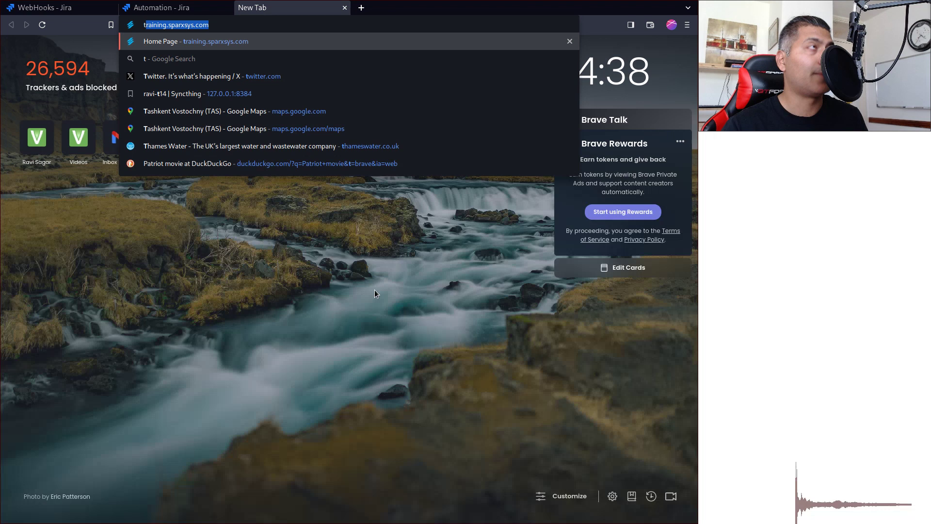
# - Load training.sparxsys.com and open the Advanced Reporting in Jira webinar from Upcoming Webinars
pyautogui.press('Return')
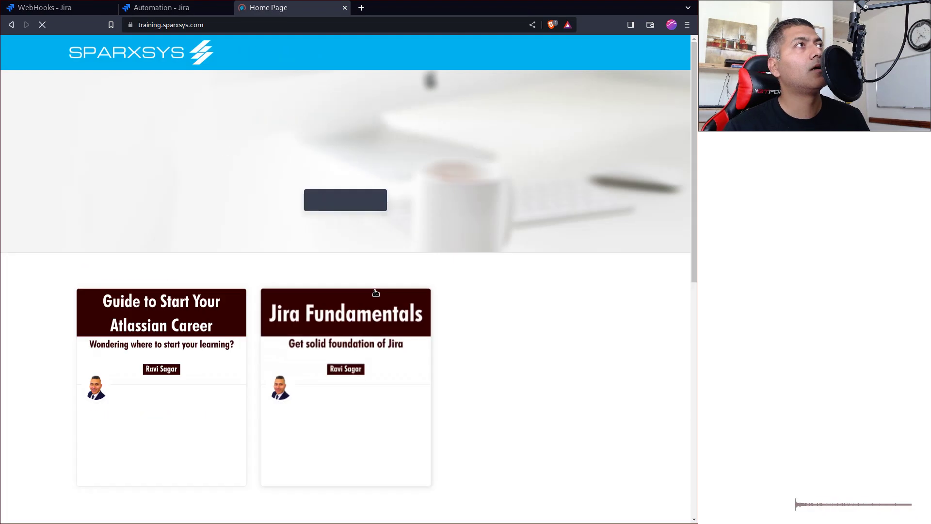
pyautogui.scroll(-10, 376, 293)
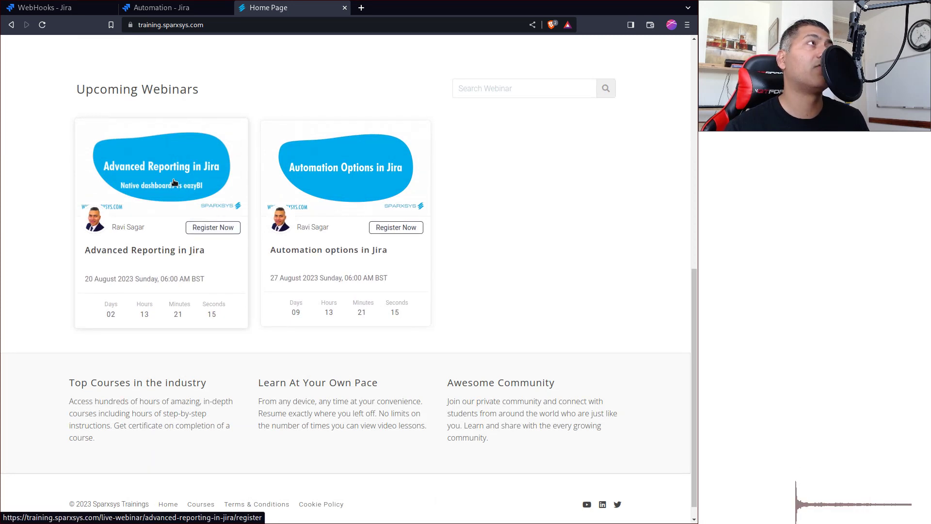
pyautogui.click(174, 180)
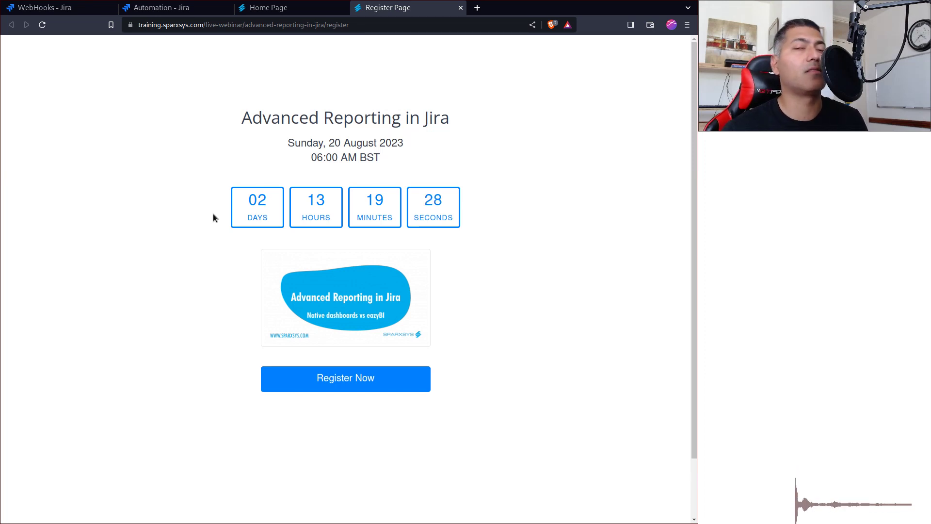
# - Return to the WebHooks - Jira page for the Android create-issue webhook
pyautogui.hotkey('ctrl', '1')
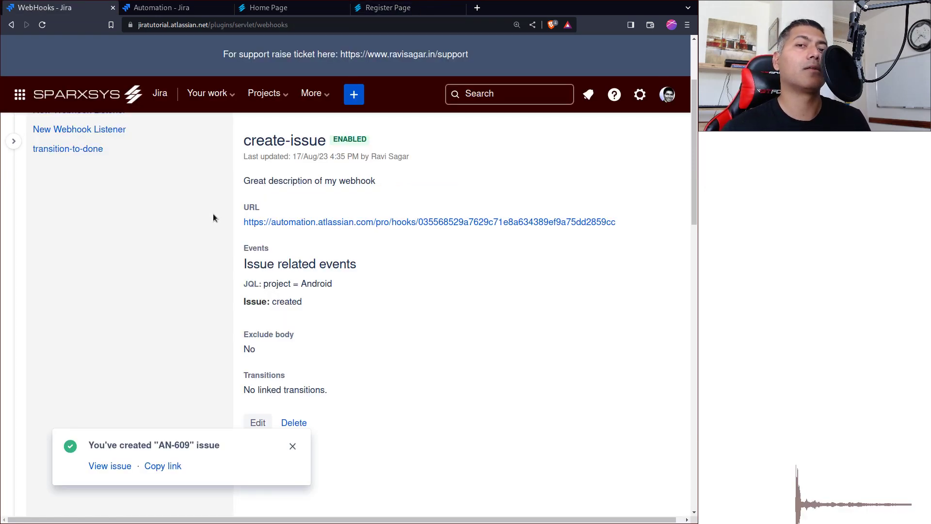